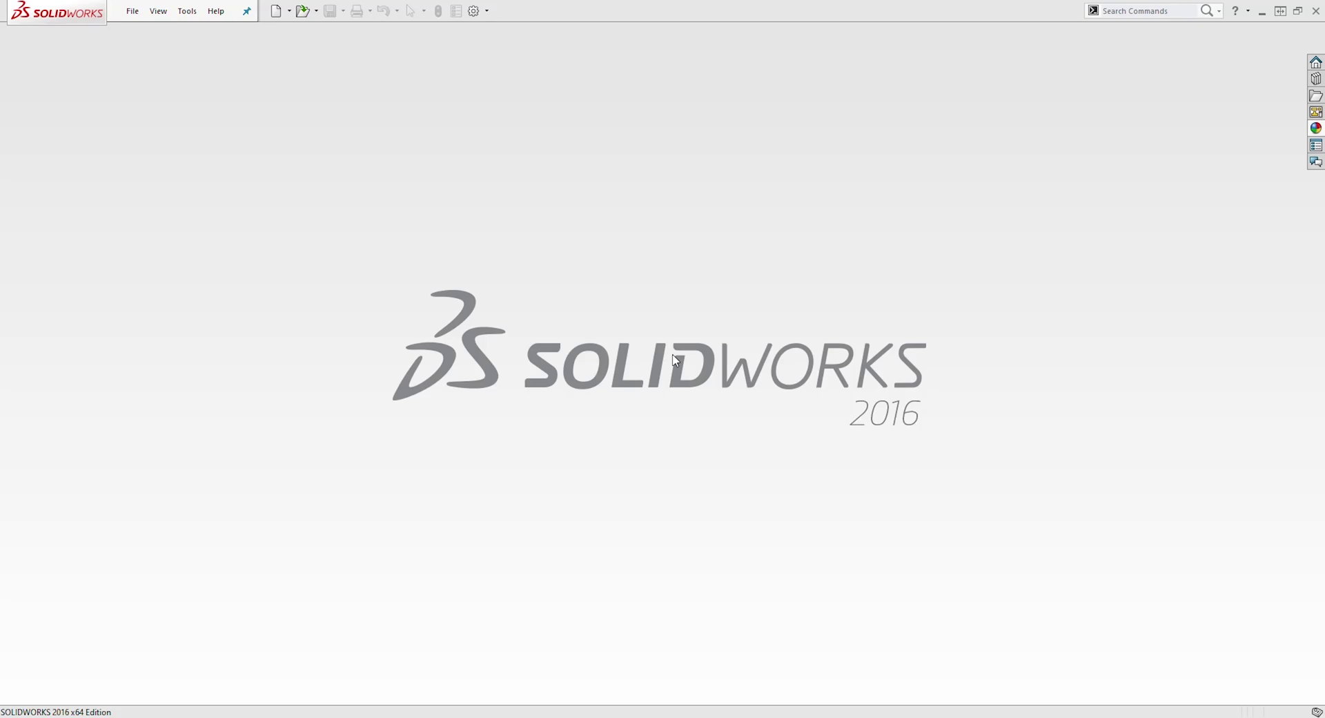
Create a new part and start a sketch on the Right plane
{"action": "left_click", "coordinate": [275, 12]}
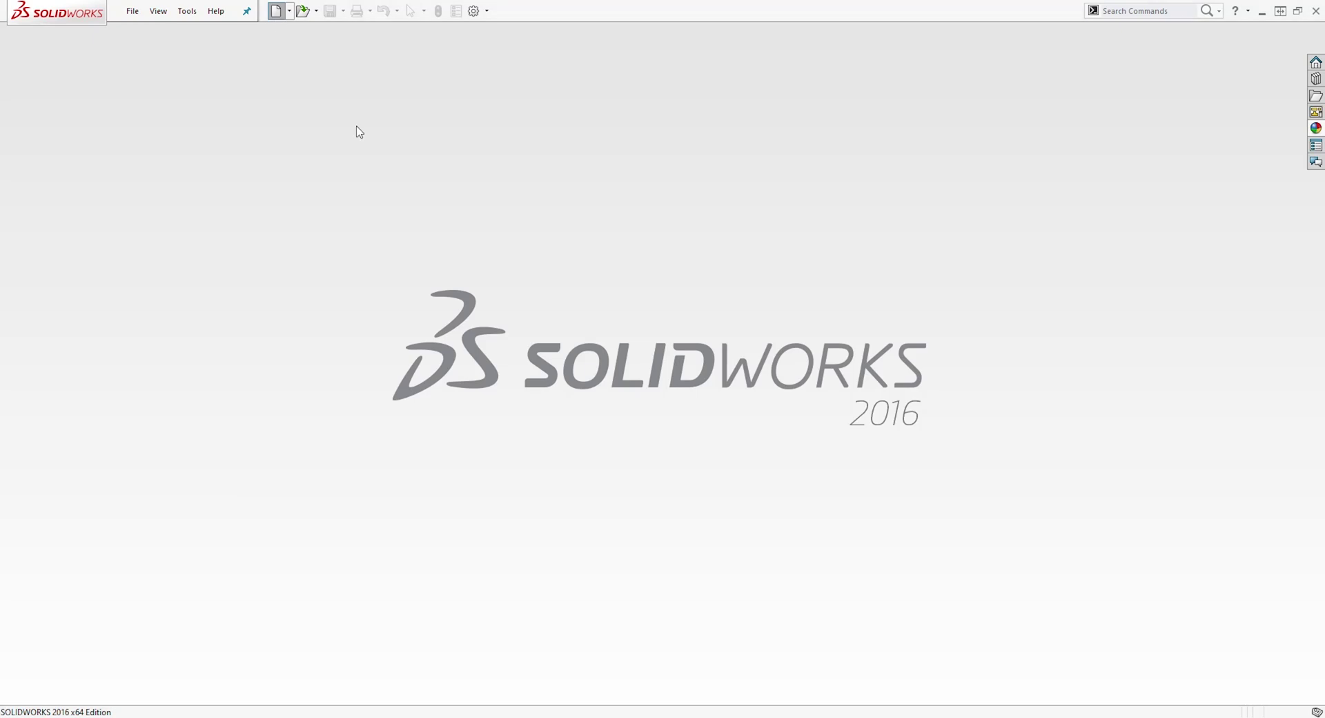
{"action": "left_click", "coordinate": [552, 473]}
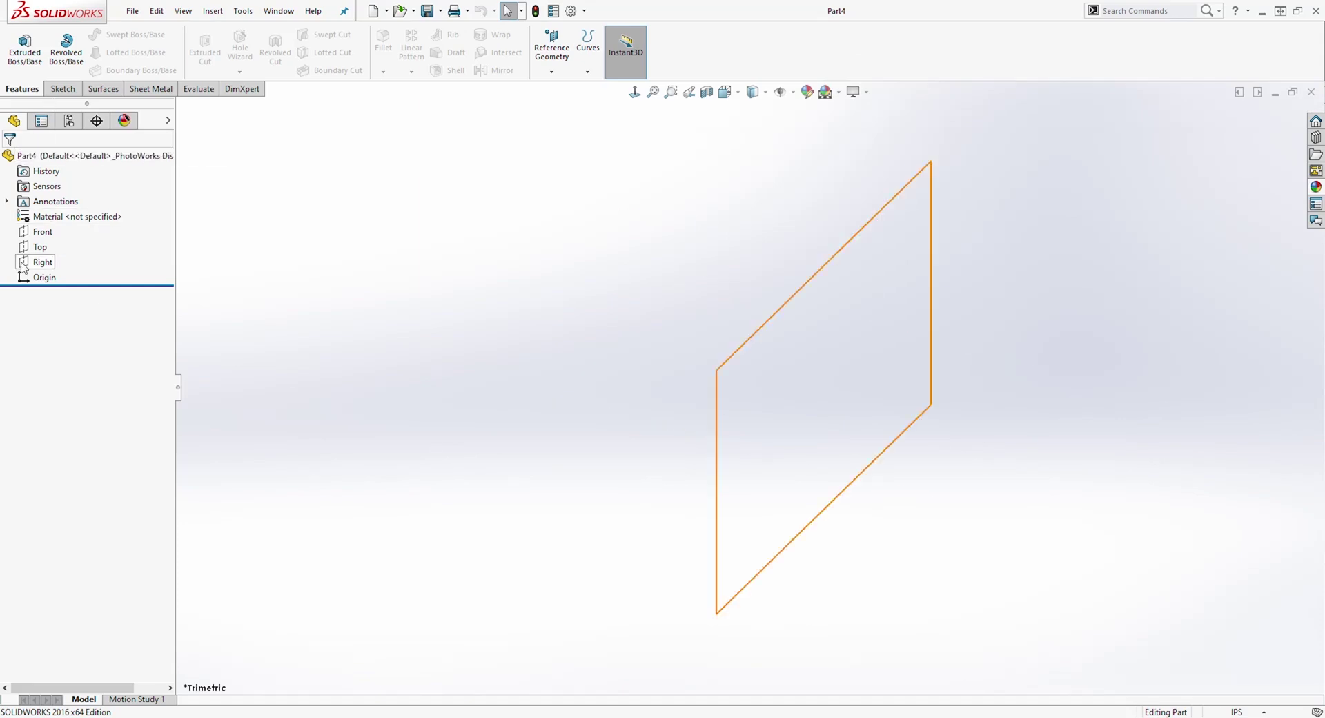
{"action": "left_click", "coordinate": [60, 88]}
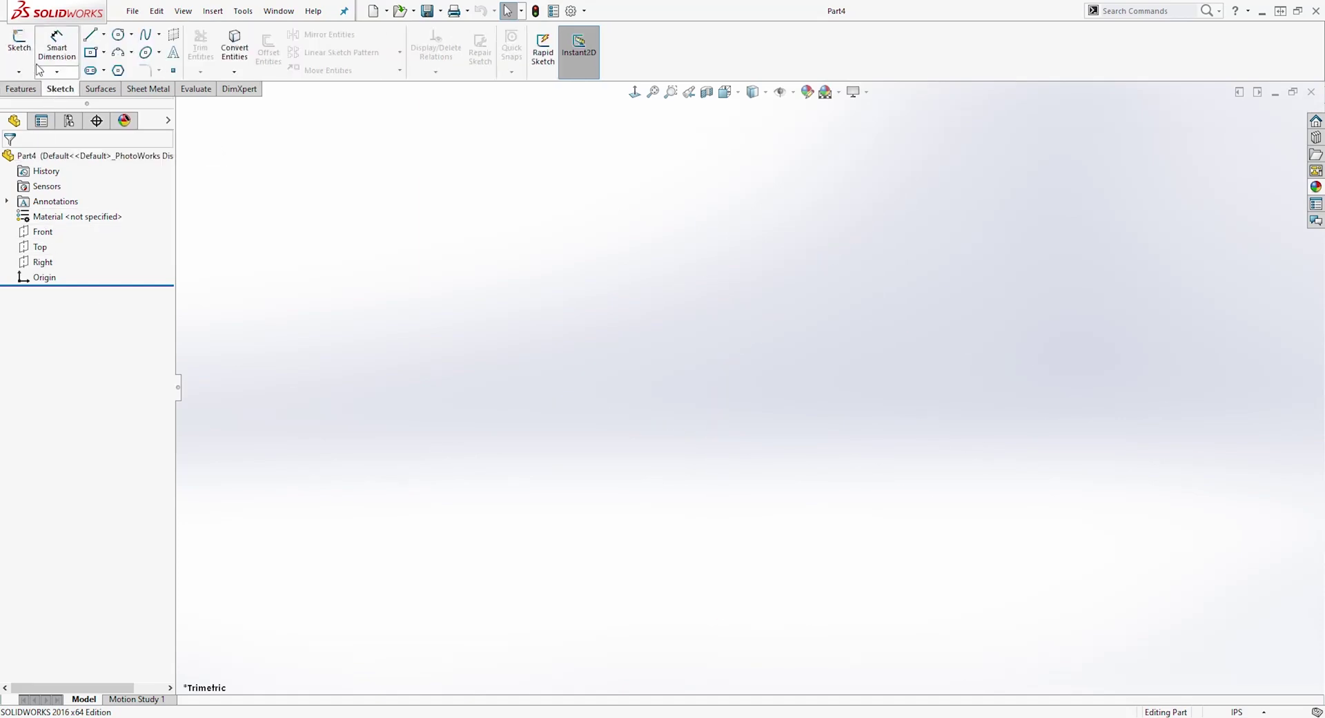
{"action": "left_click", "coordinate": [19, 43]}
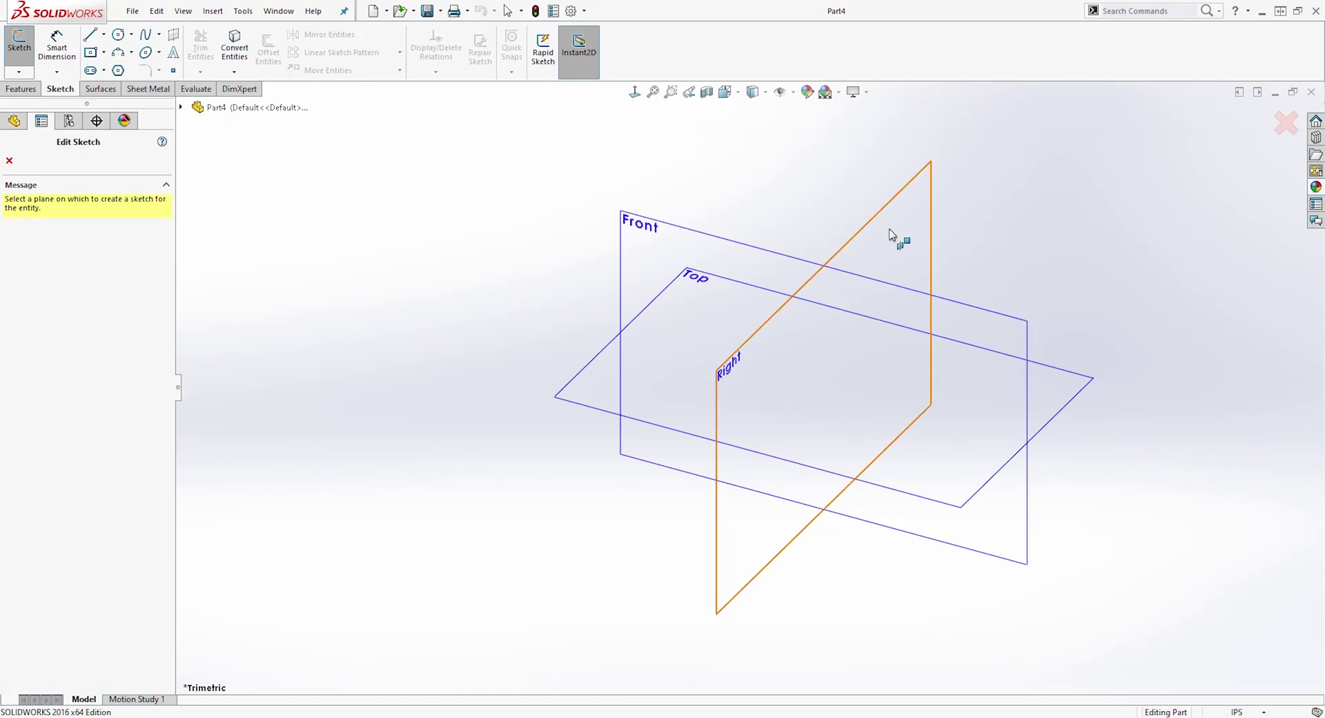
{"action": "left_click", "coordinate": [889, 234]}
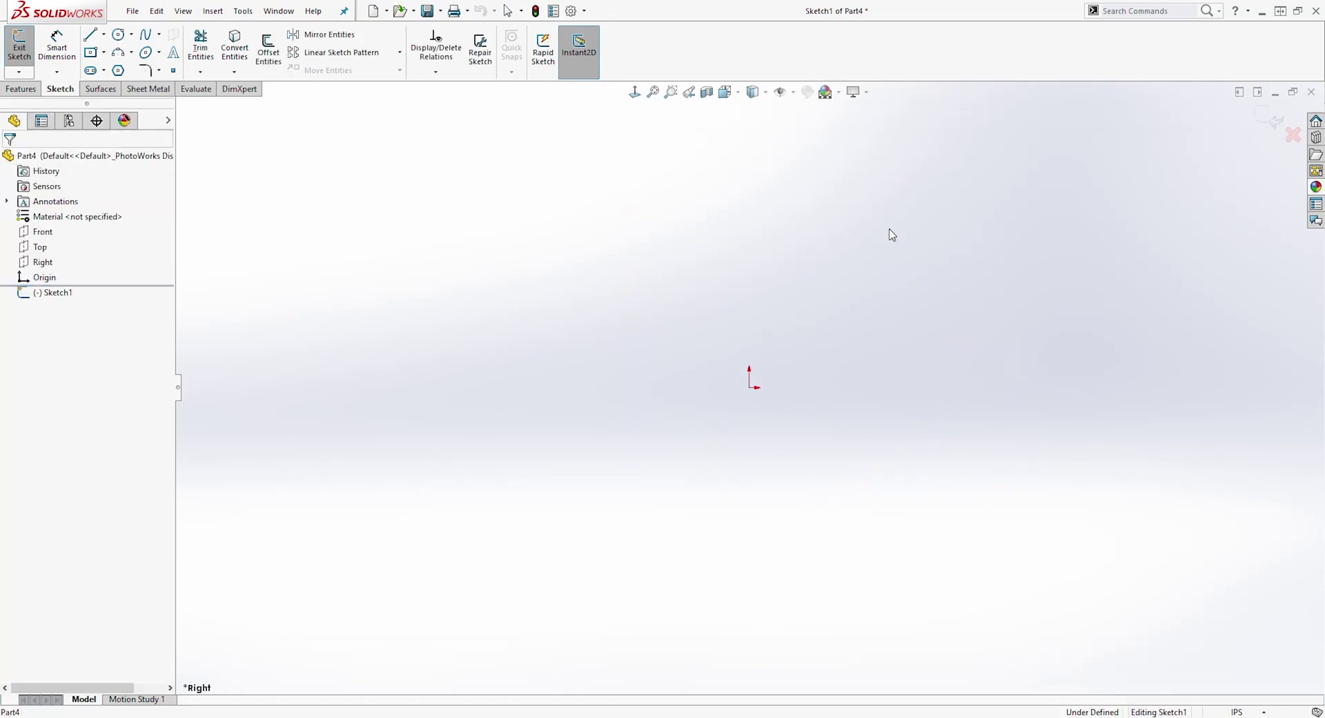
Sketch a circle centred on the origin and dimension its diameter to 5 in
{"action": "left_click", "coordinate": [119, 35]}
{"action": "left_click", "coordinate": [750, 386]}
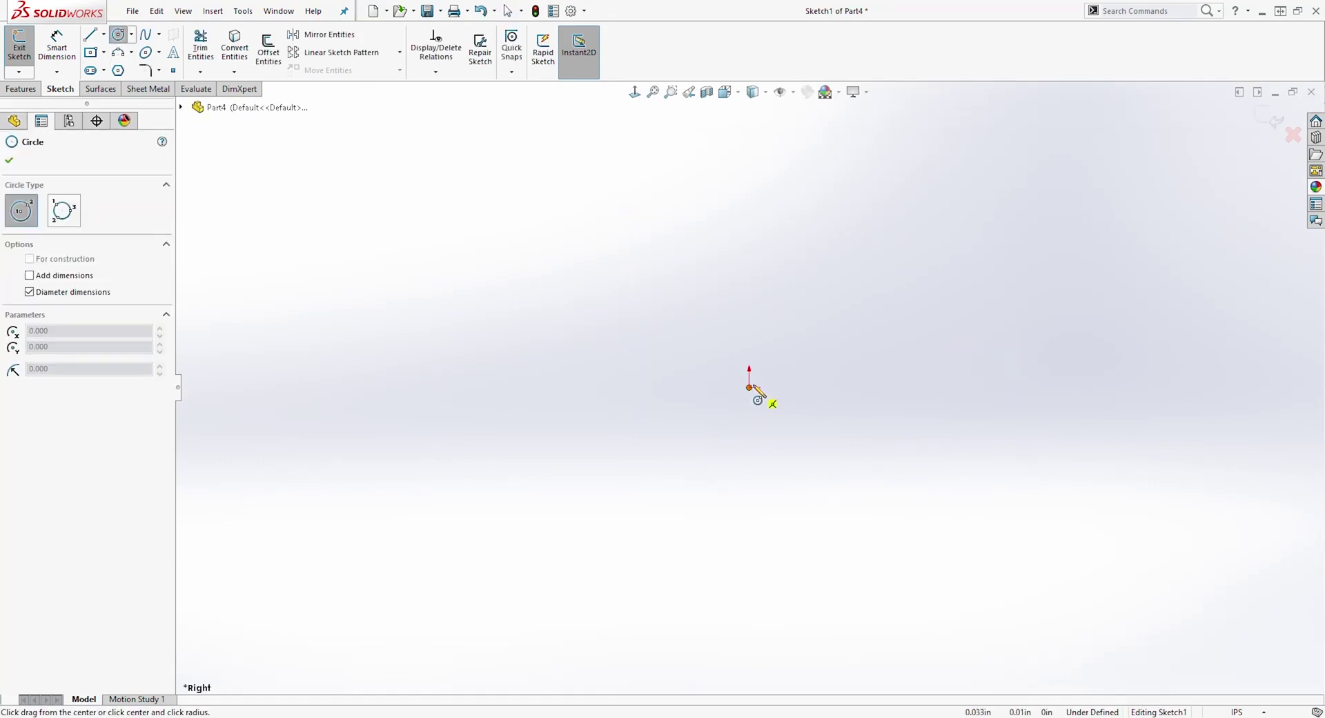
{"action": "left_click", "coordinate": [846, 297]}
{"action": "key", "text": "Escape"}
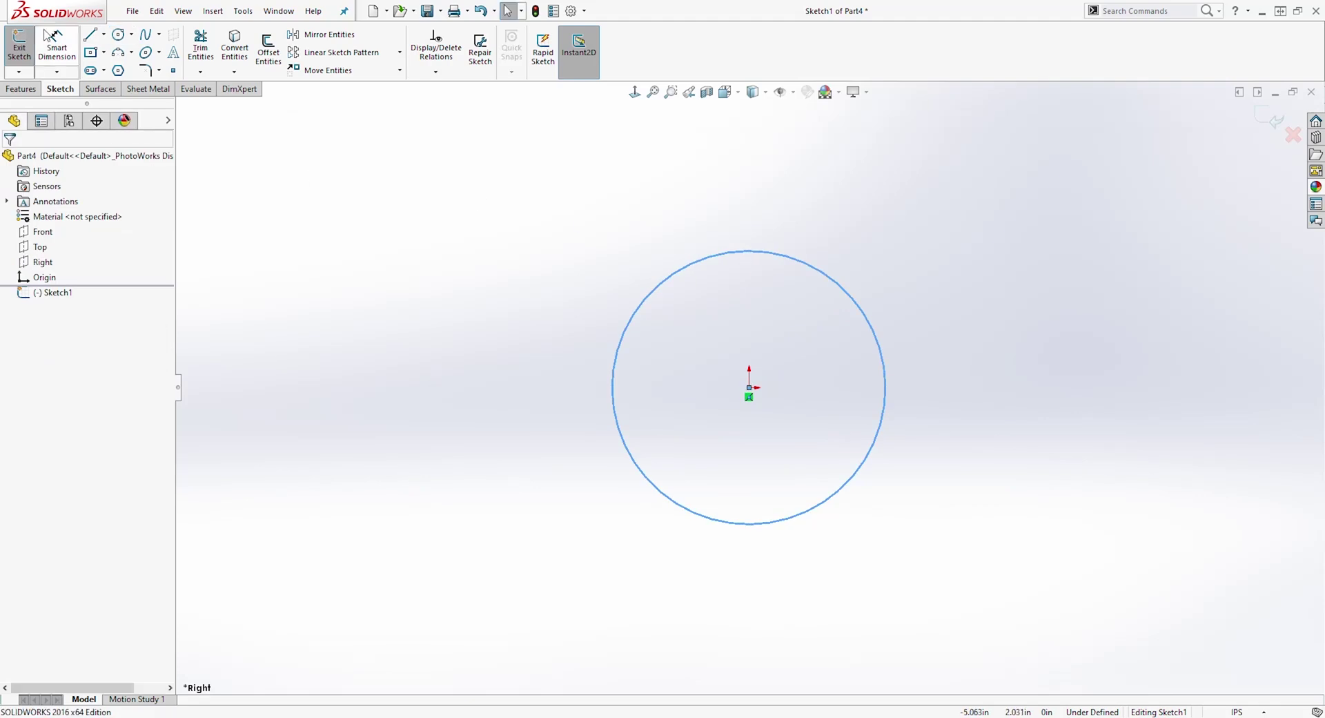
{"action": "left_click", "coordinate": [57, 46]}
{"action": "left_click", "coordinate": [525, 228]}
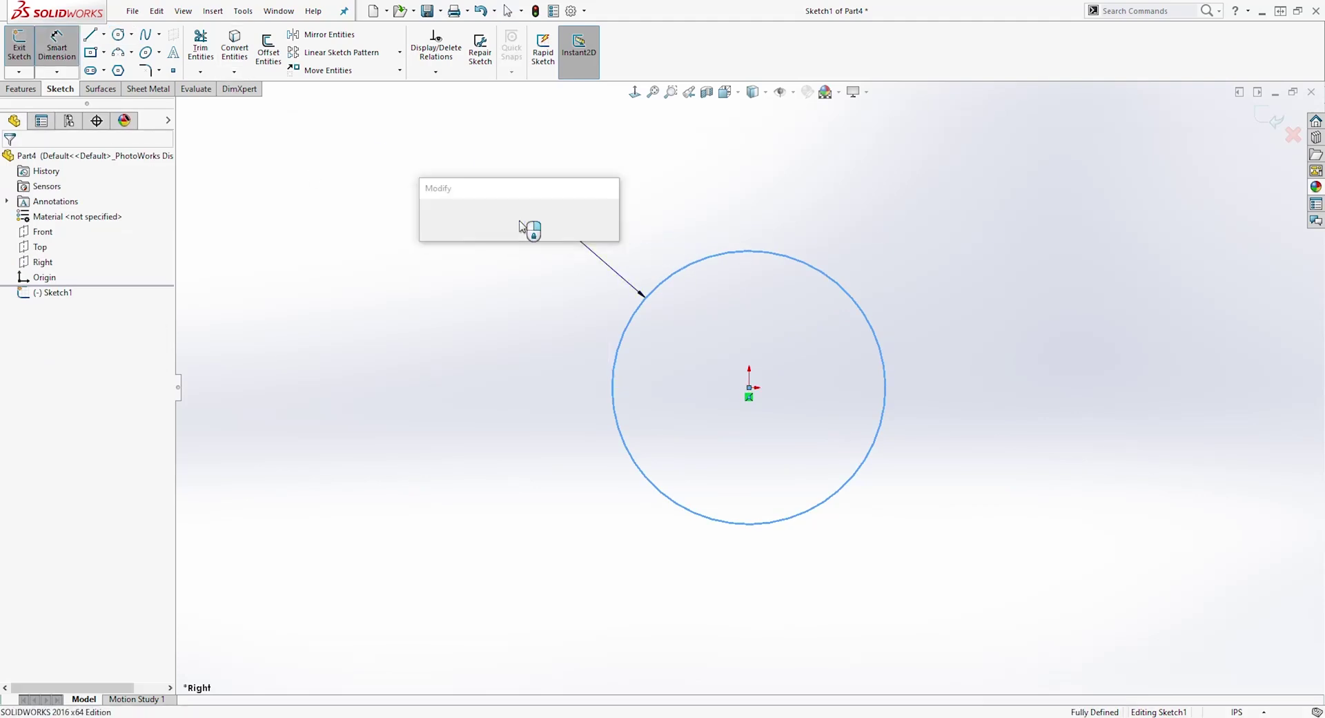
{"action": "type", "text": "5"}
{"action": "key", "text": "Return"}
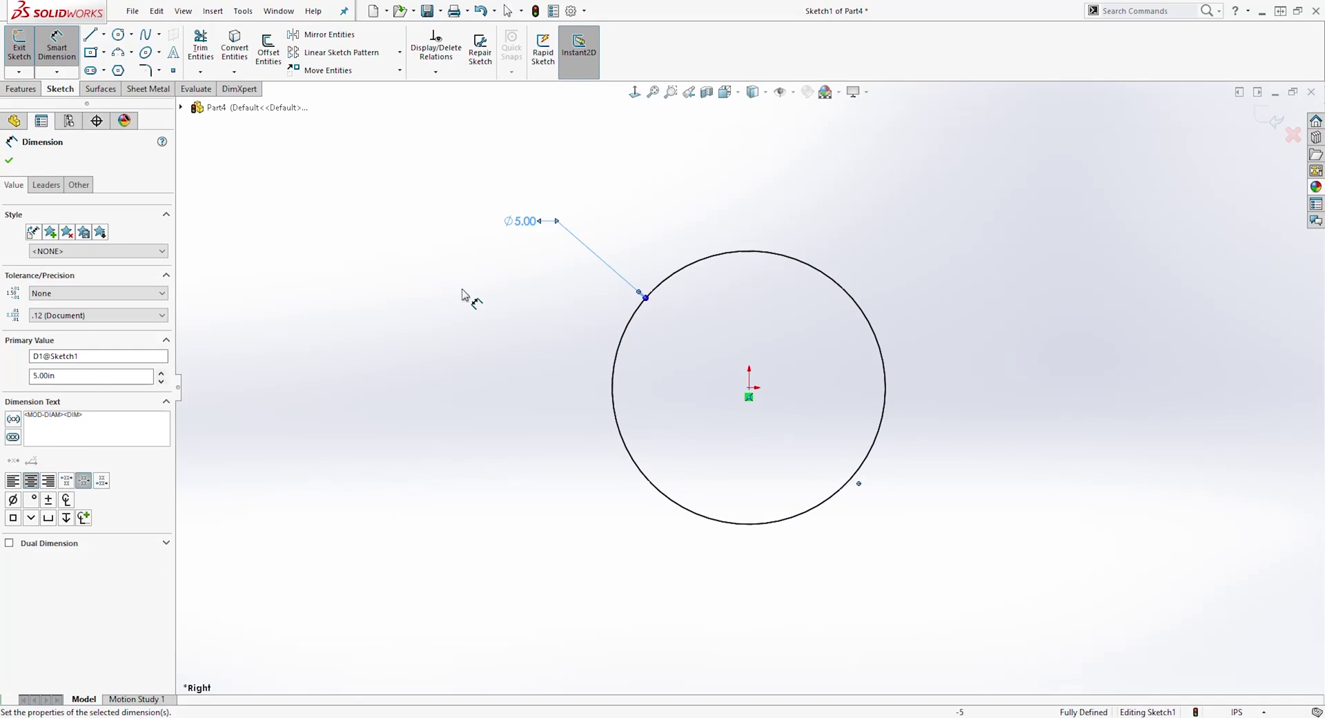
Extrude the circle 10 in as a boss with the Mid Plane end condition
{"action": "left_click", "coordinate": [25, 89]}
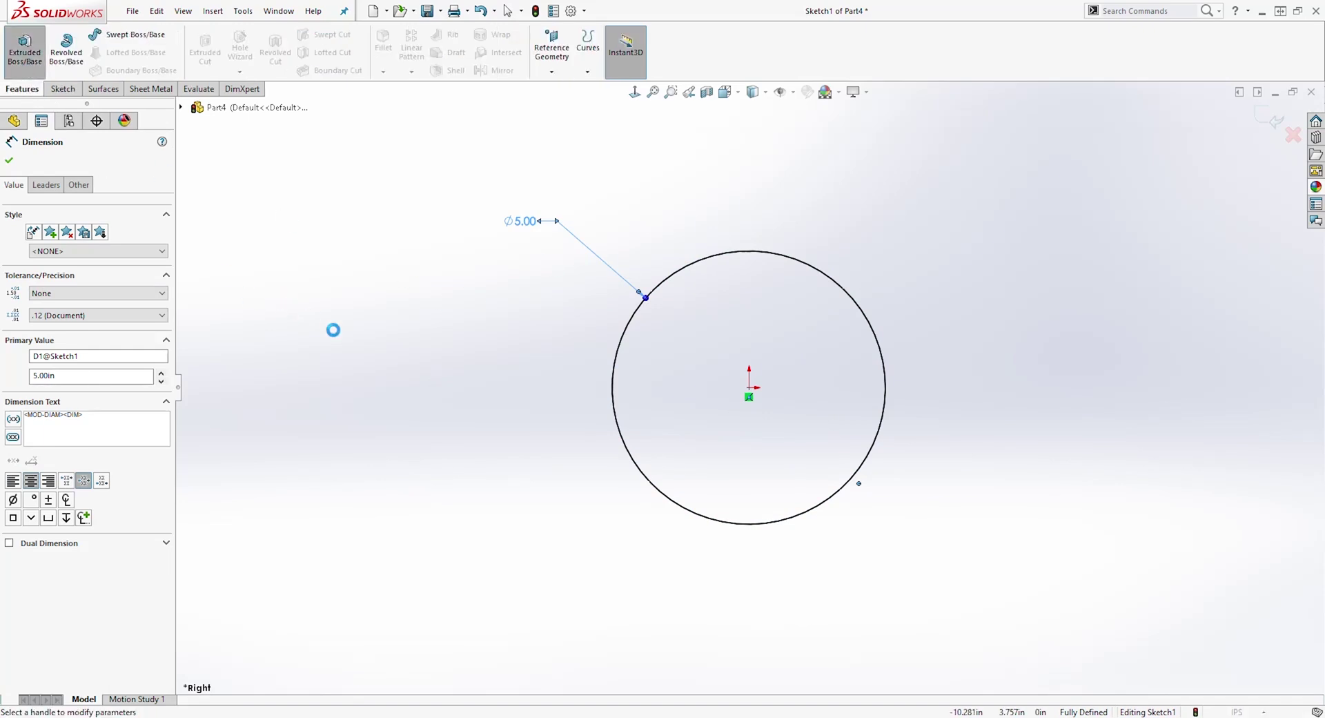
{"action": "left_click", "coordinate": [152, 243]}
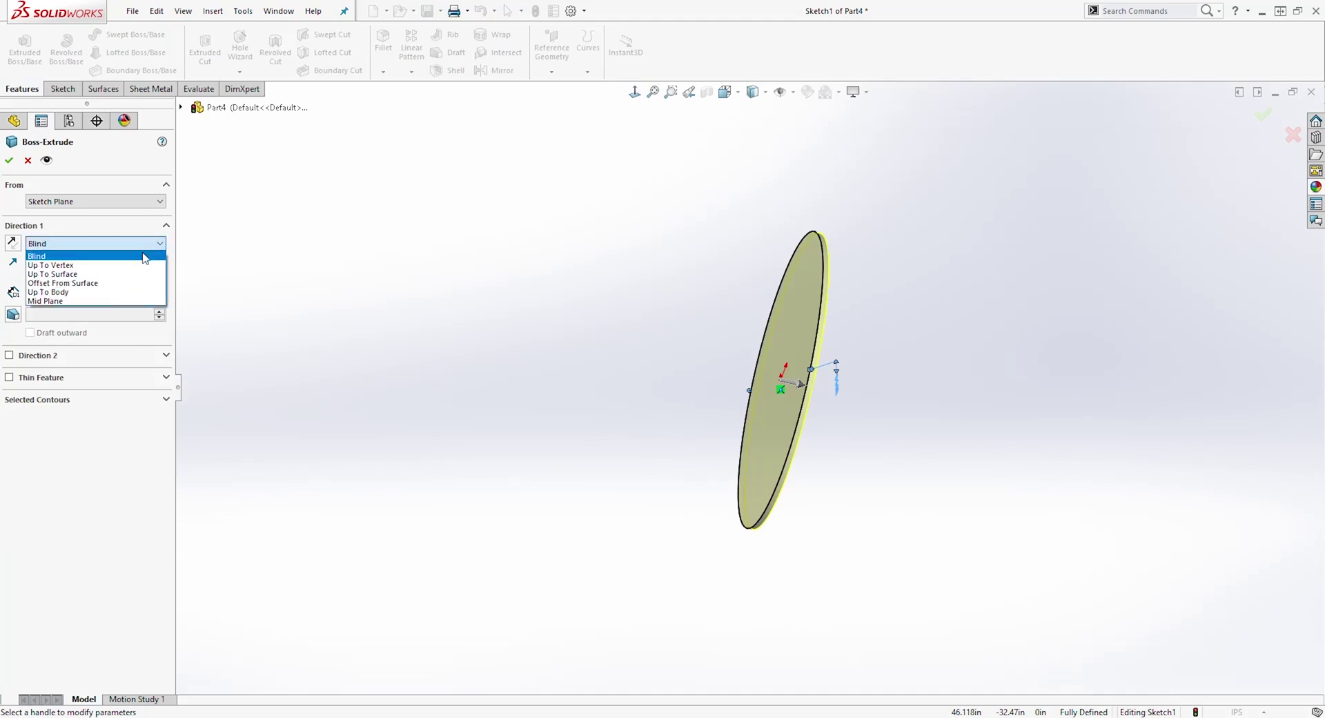
{"action": "left_click", "coordinate": [97, 301]}
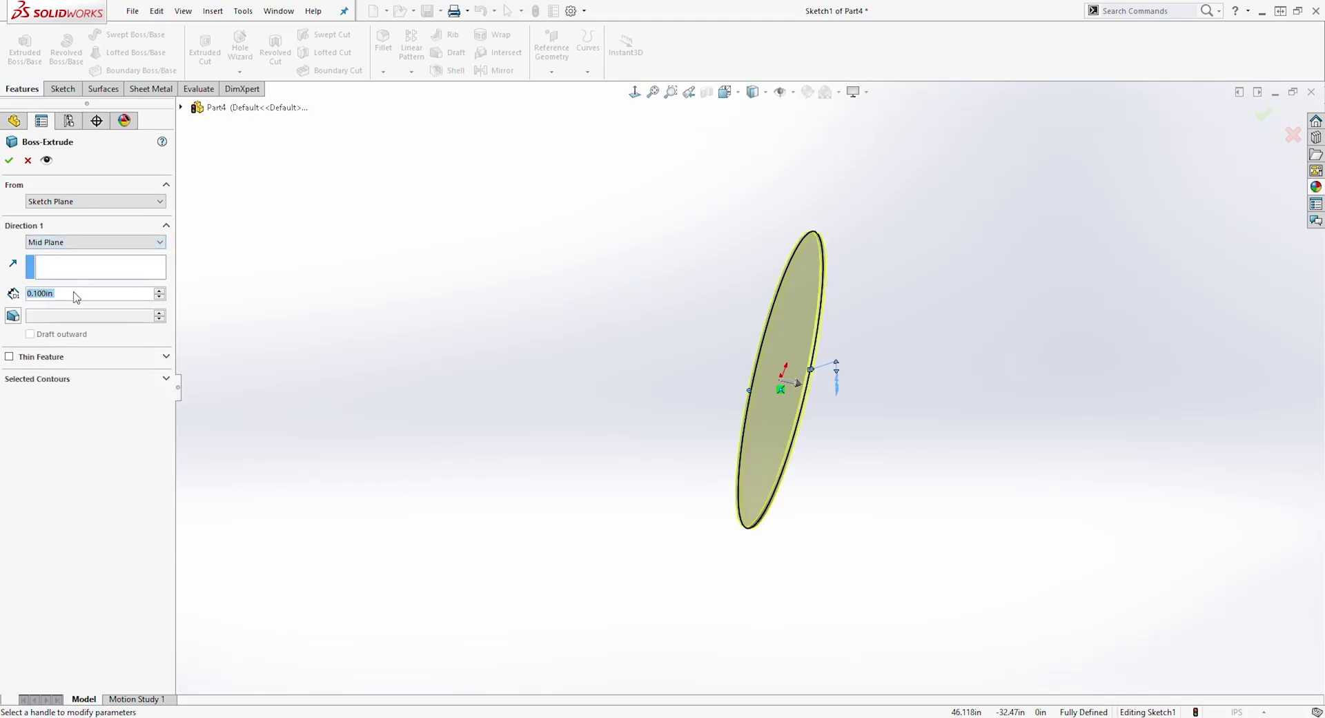
{"action": "type", "text": "10"}
{"action": "key", "text": "Return"}
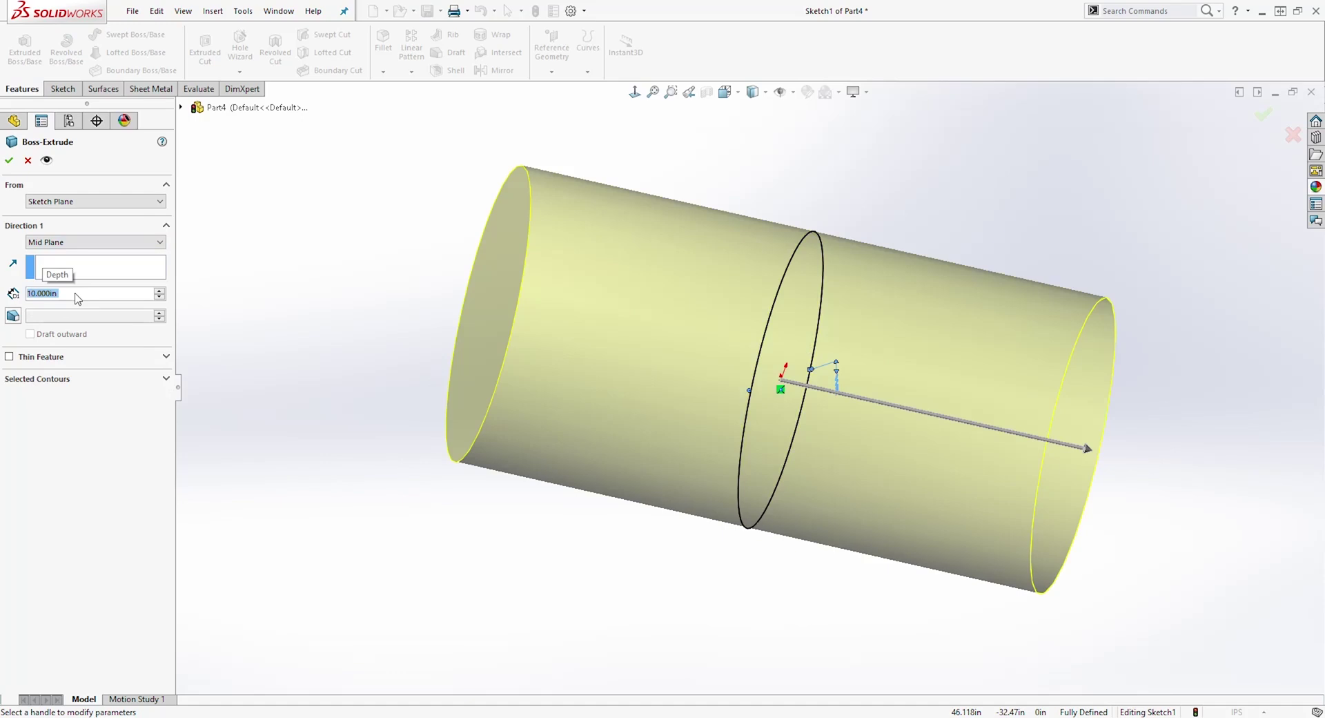
{"action": "left_click", "coordinate": [8, 161]}
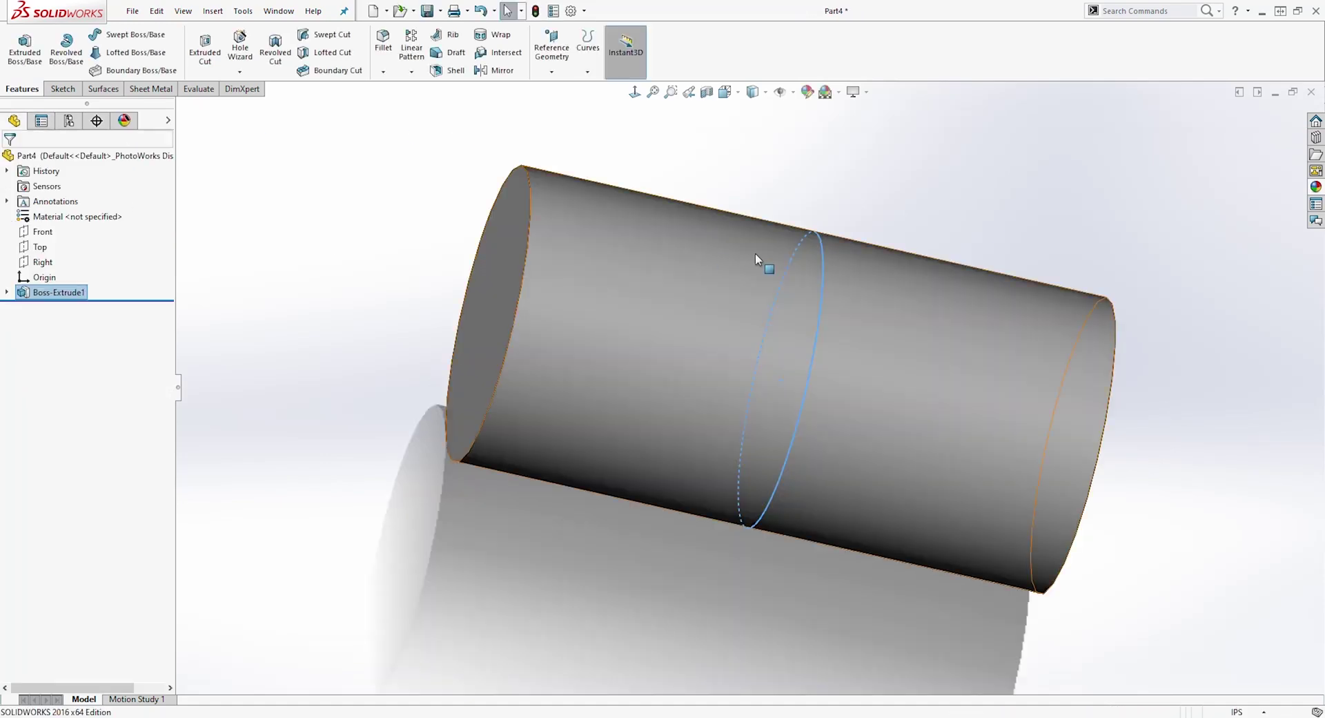
Display the part's list of configurations
{"action": "mouse_move", "coordinate": [764, 261]}
{"action": "middle_mouse_down"}
{"action": "mouse_move", "coordinate": [760, 331]}
{"action": "mouse_move", "coordinate": [913, 311]}
{"action": "mouse_move", "coordinate": [748, 279]}
{"action": "middle_mouse_up"}
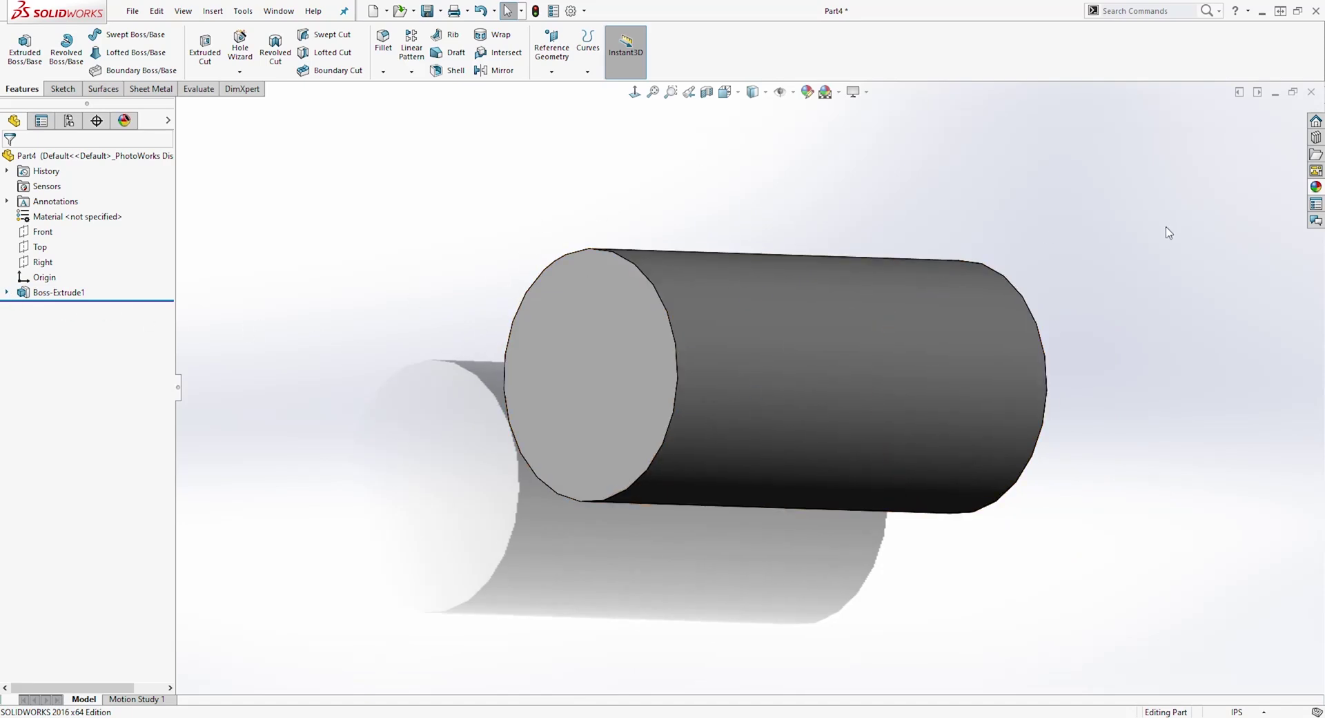
{"action": "middle_click_drag", "start_coordinate": [1168, 232], "coordinate": [1102, 245]}
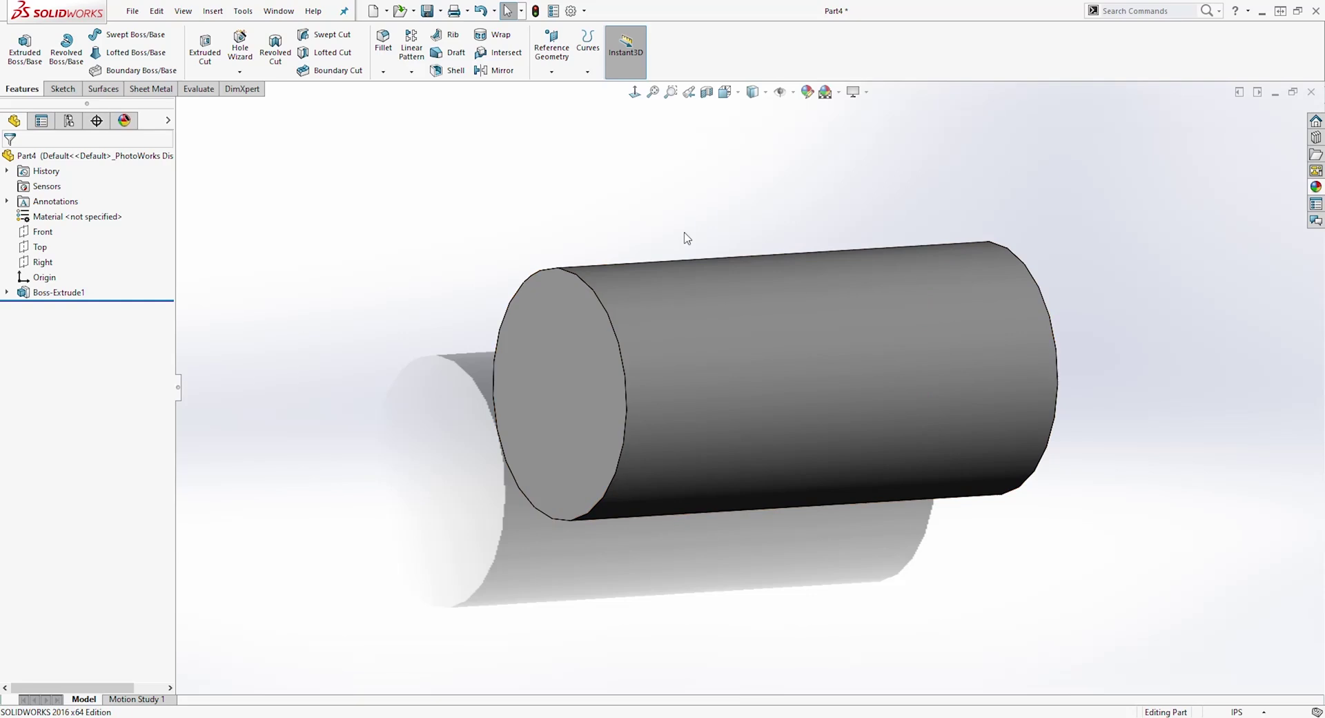
{"action": "left_click", "coordinate": [69, 122]}
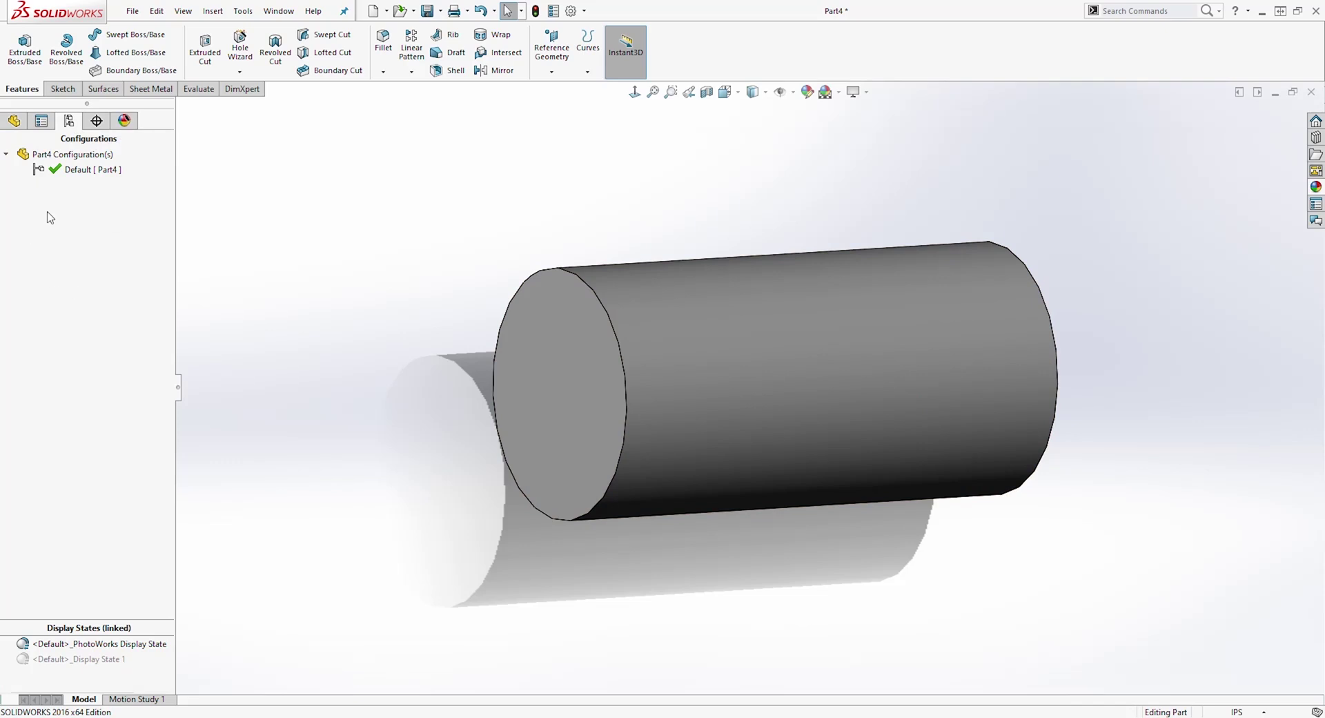
{"action": "right_click", "coordinate": [54, 213]}
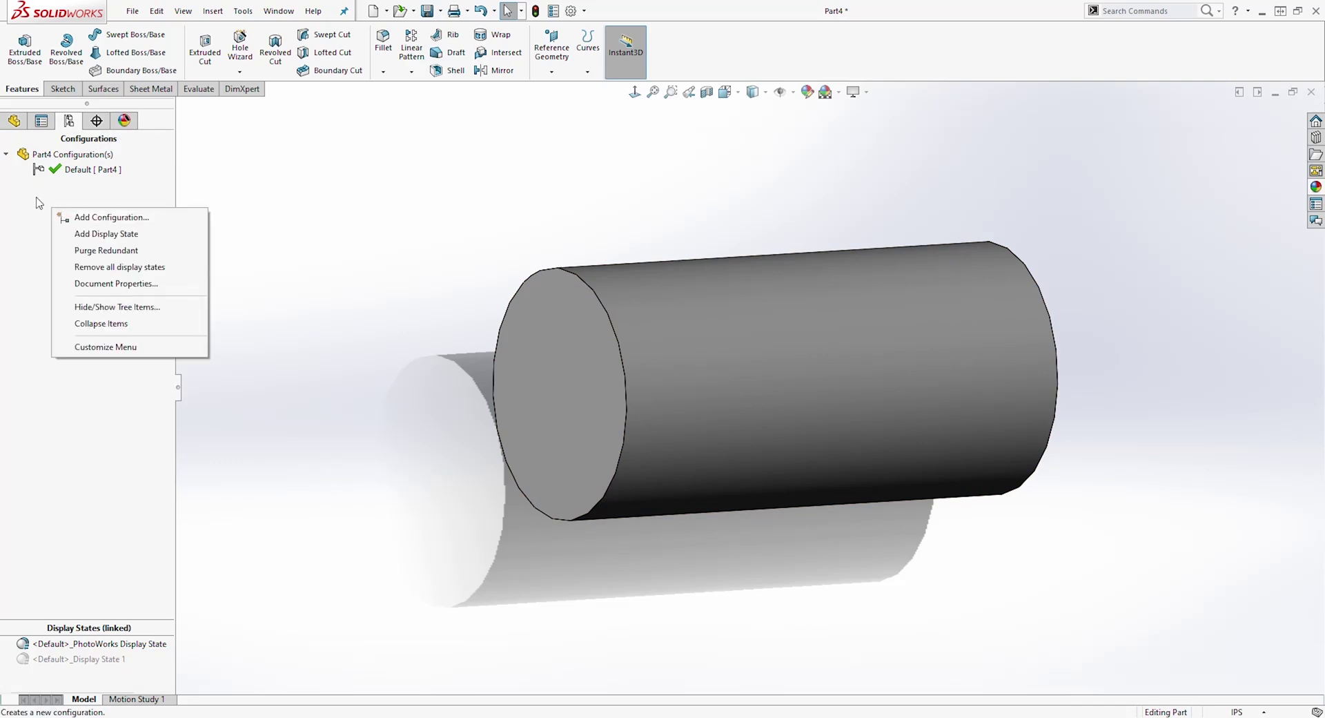
{"action": "left_click", "coordinate": [39, 202]}
{"action": "left_click", "coordinate": [80, 171]}
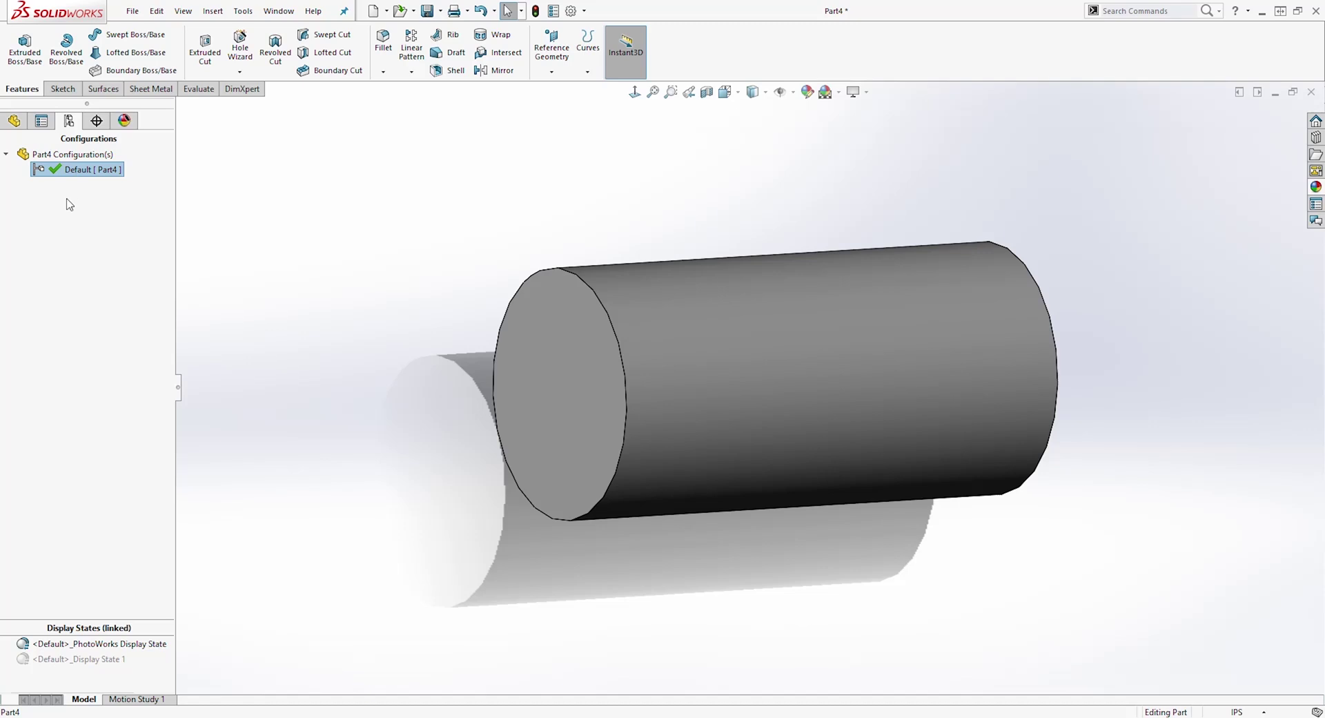
{"action": "right_click", "coordinate": [85, 178]}
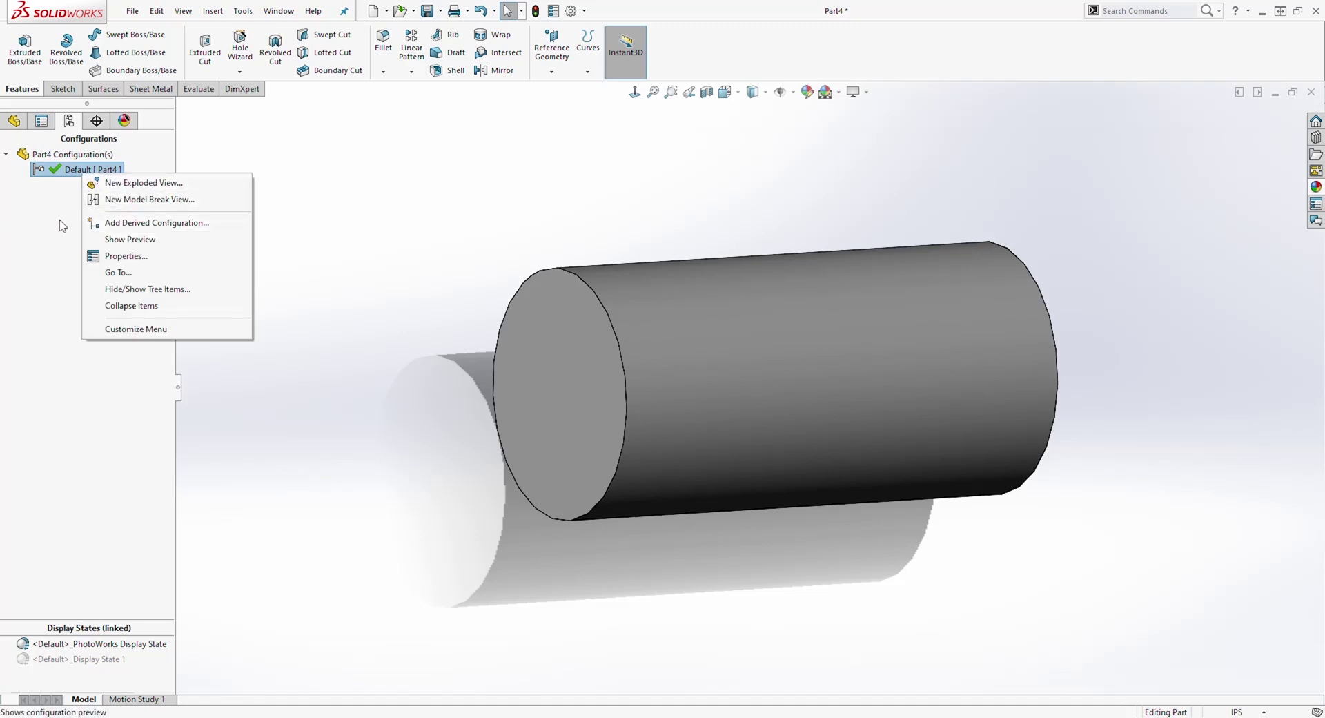
{"action": "left_click", "coordinate": [43, 236]}
{"action": "left_click", "coordinate": [43, 217]}
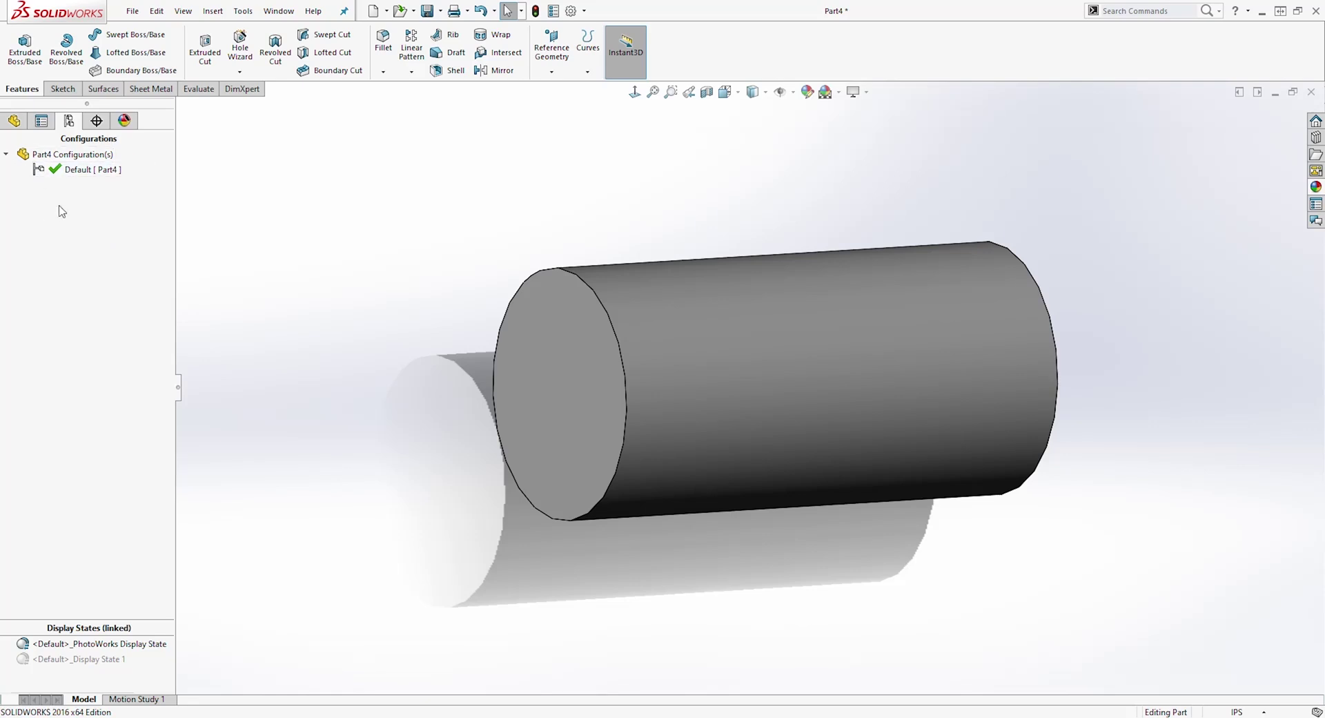
Add a new configuration to the part named "10 inch"
{"action": "right_click", "coordinate": [62, 210]}
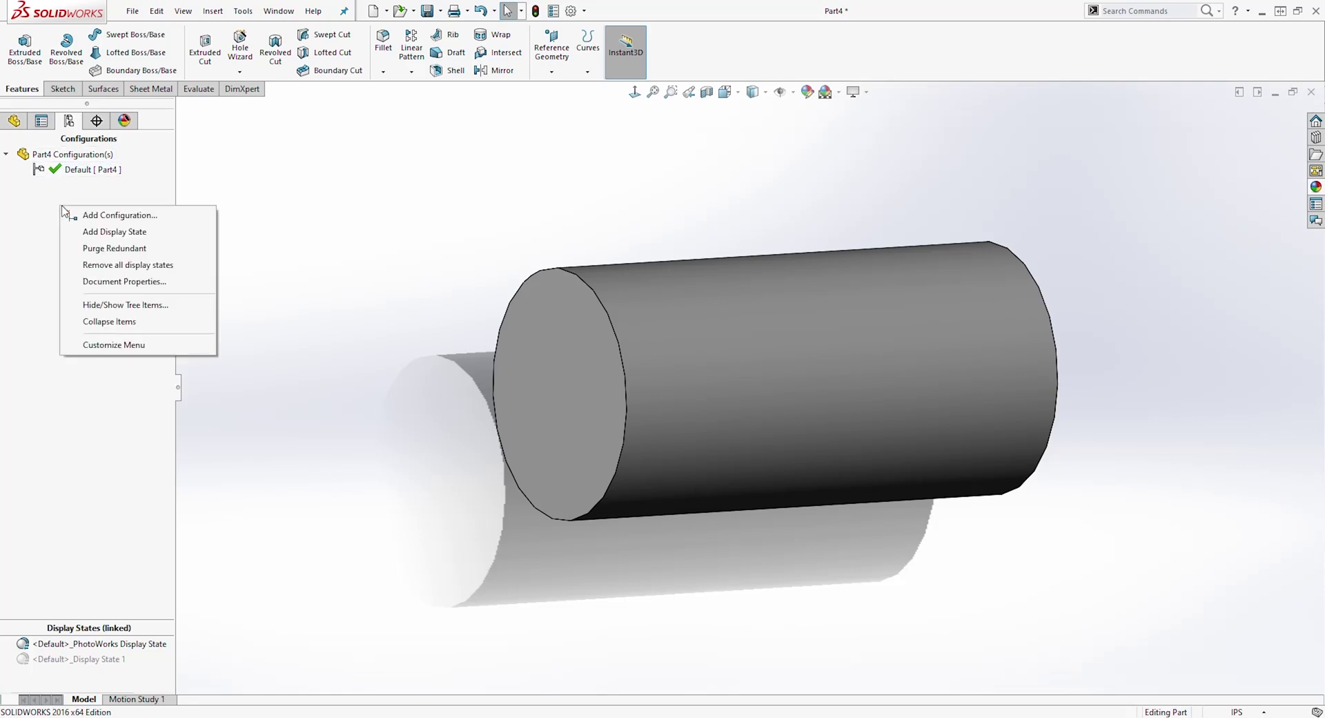
{"action": "left_click", "coordinate": [95, 218]}
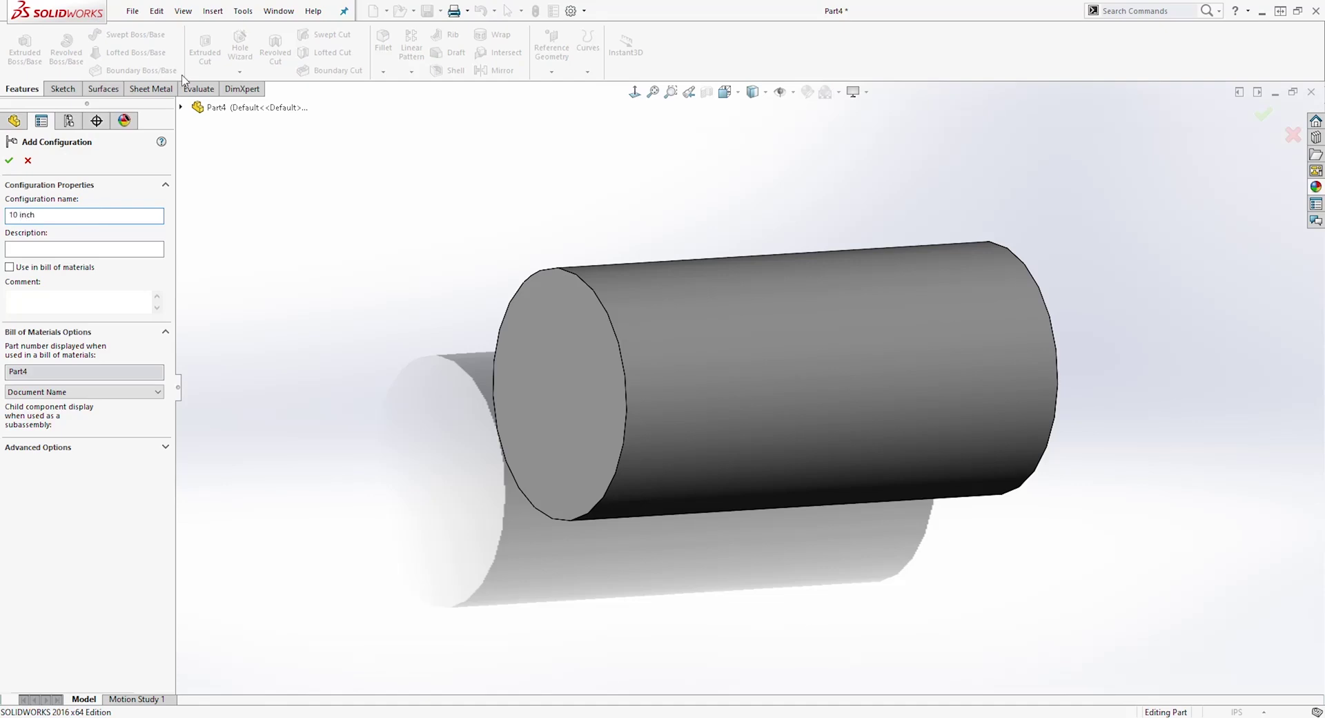
{"action": "left_click", "coordinate": [9, 160]}
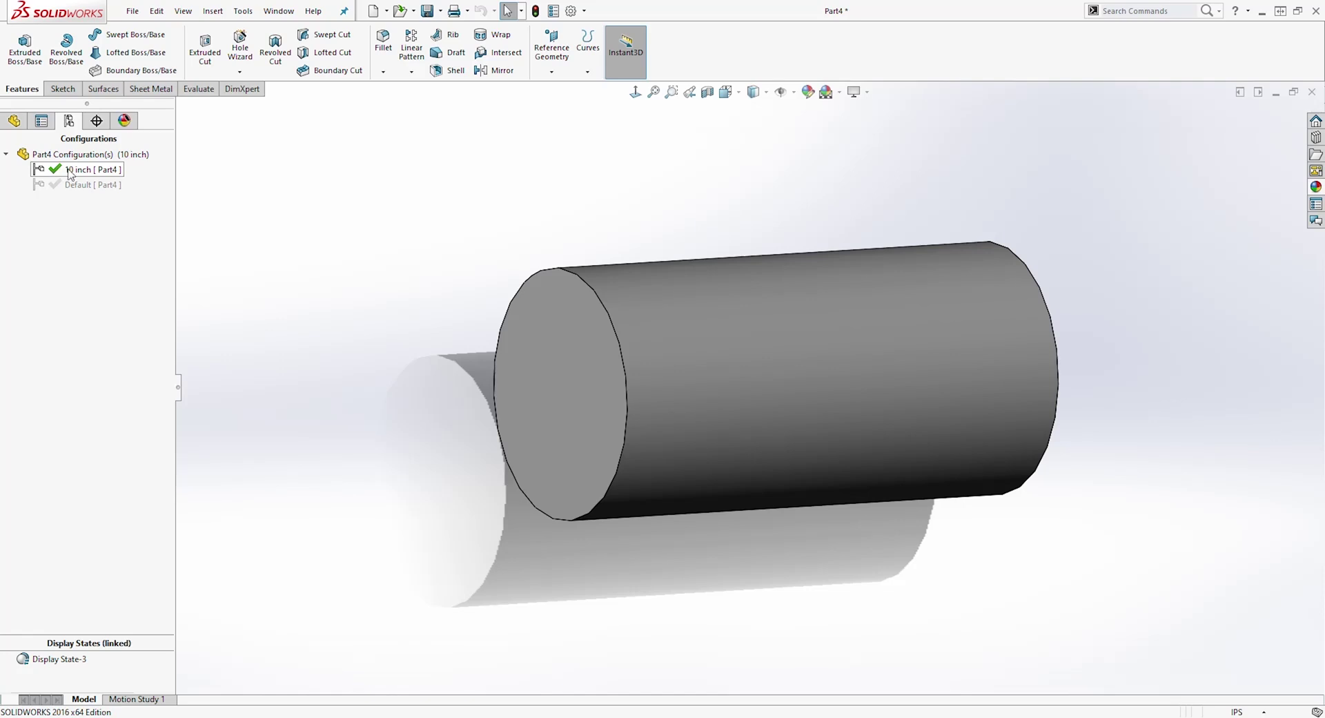
Activate the Default configuration and switch back to the 10 inch configuration
{"action": "double_click", "coordinate": [46, 187]}
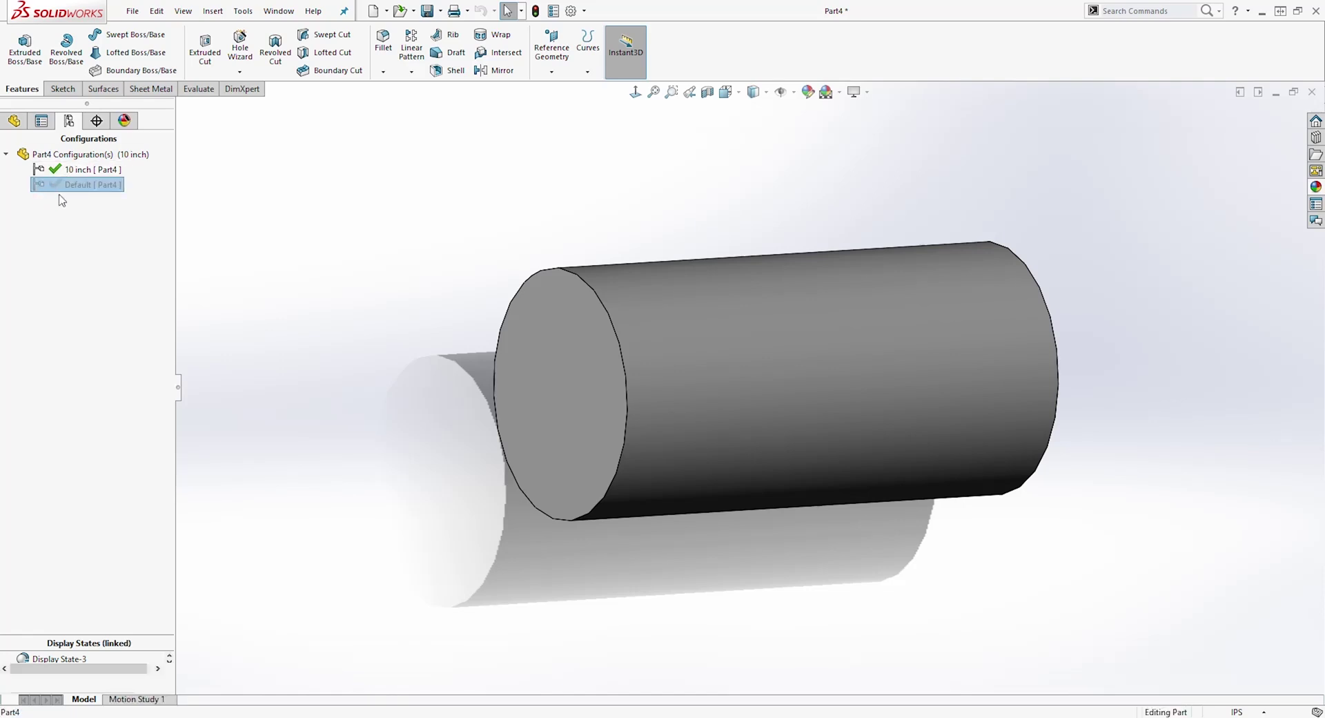
{"action": "double_click", "coordinate": [73, 170]}
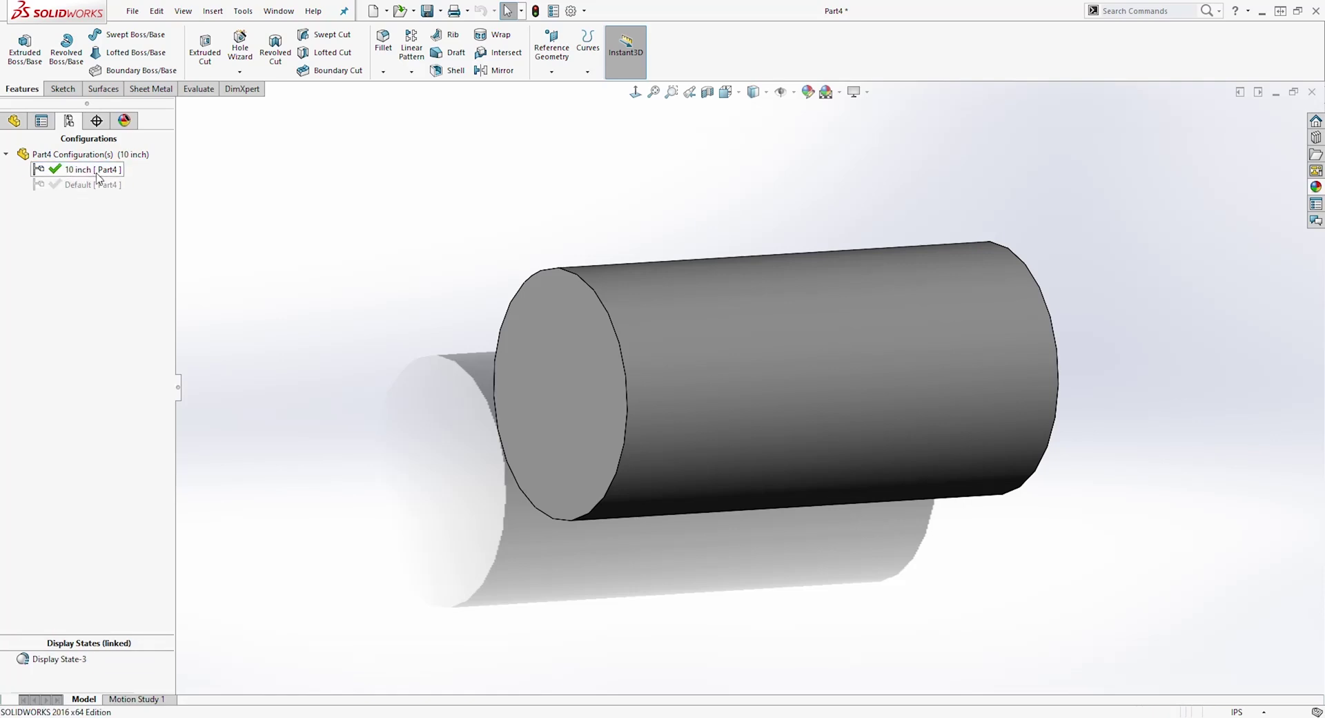
Open the circle sketch beneath the cylinder's extrusion for editing in the 10 inch configuration
{"action": "left_click", "coordinate": [13, 123]}
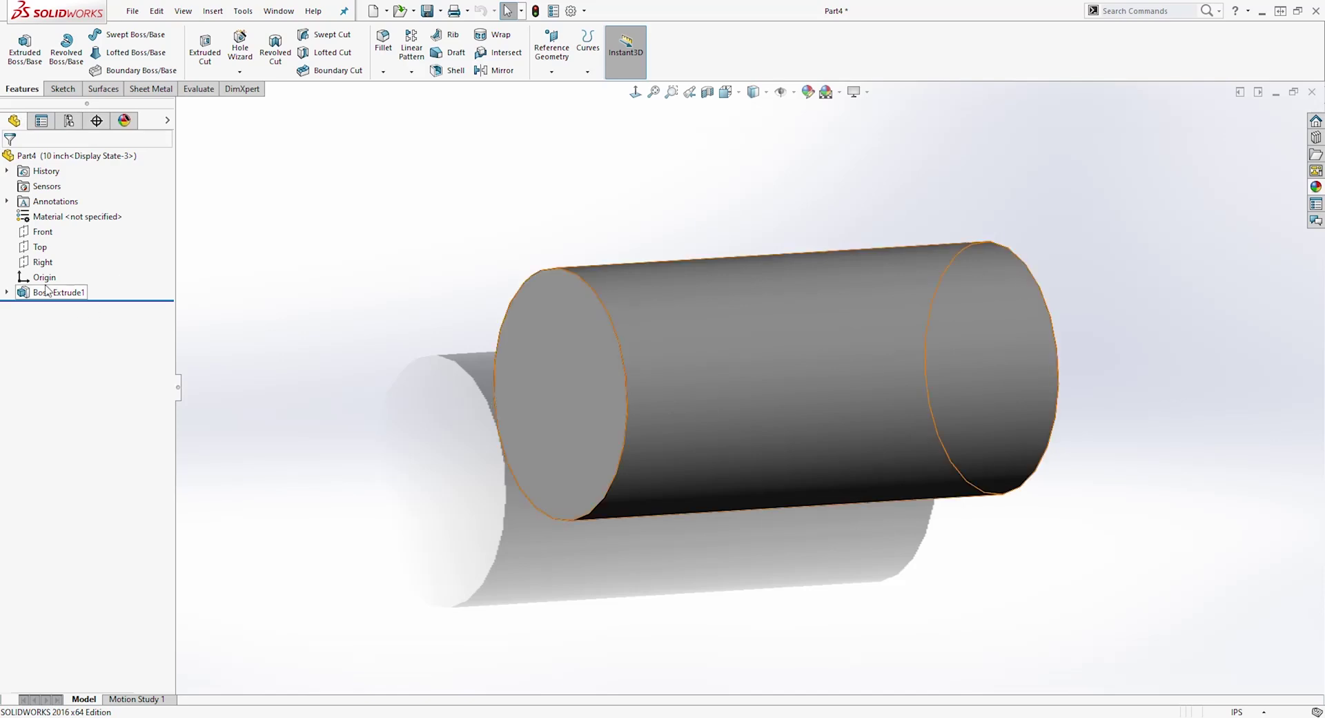
{"action": "left_click", "coordinate": [7, 293]}
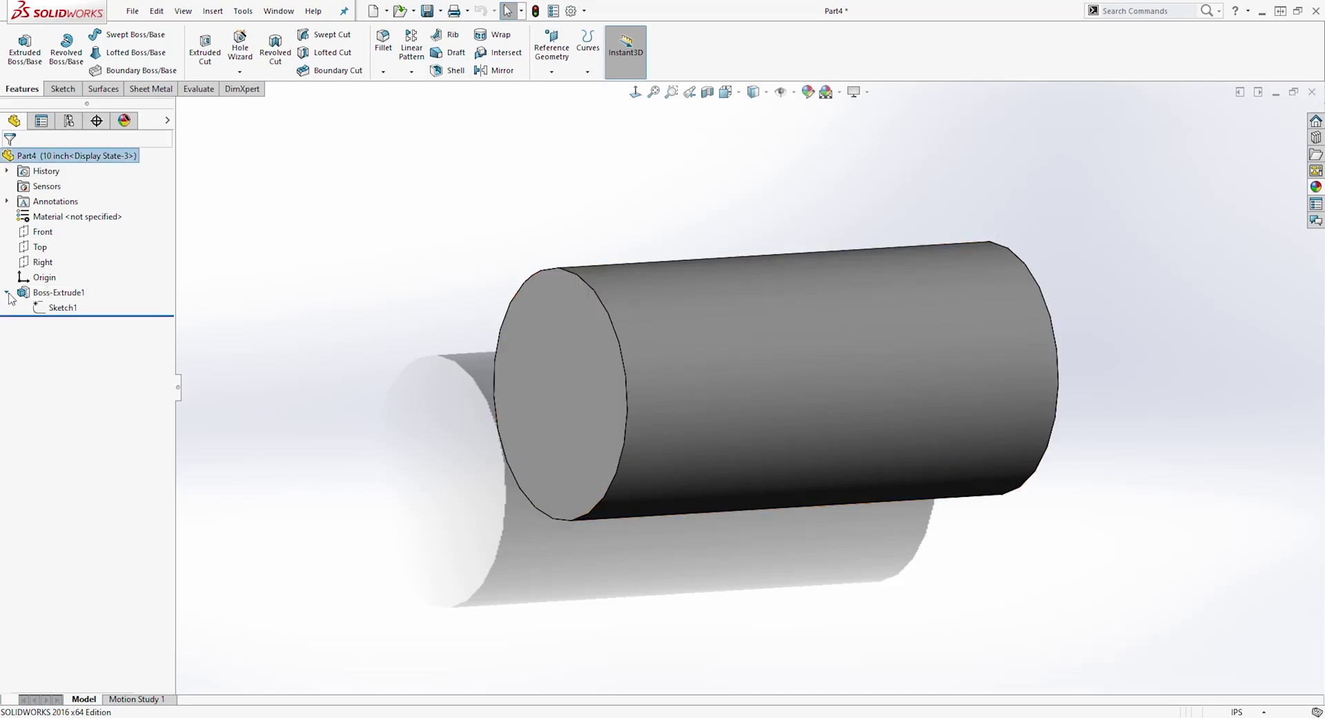
{"action": "right_click", "coordinate": [62, 306]}
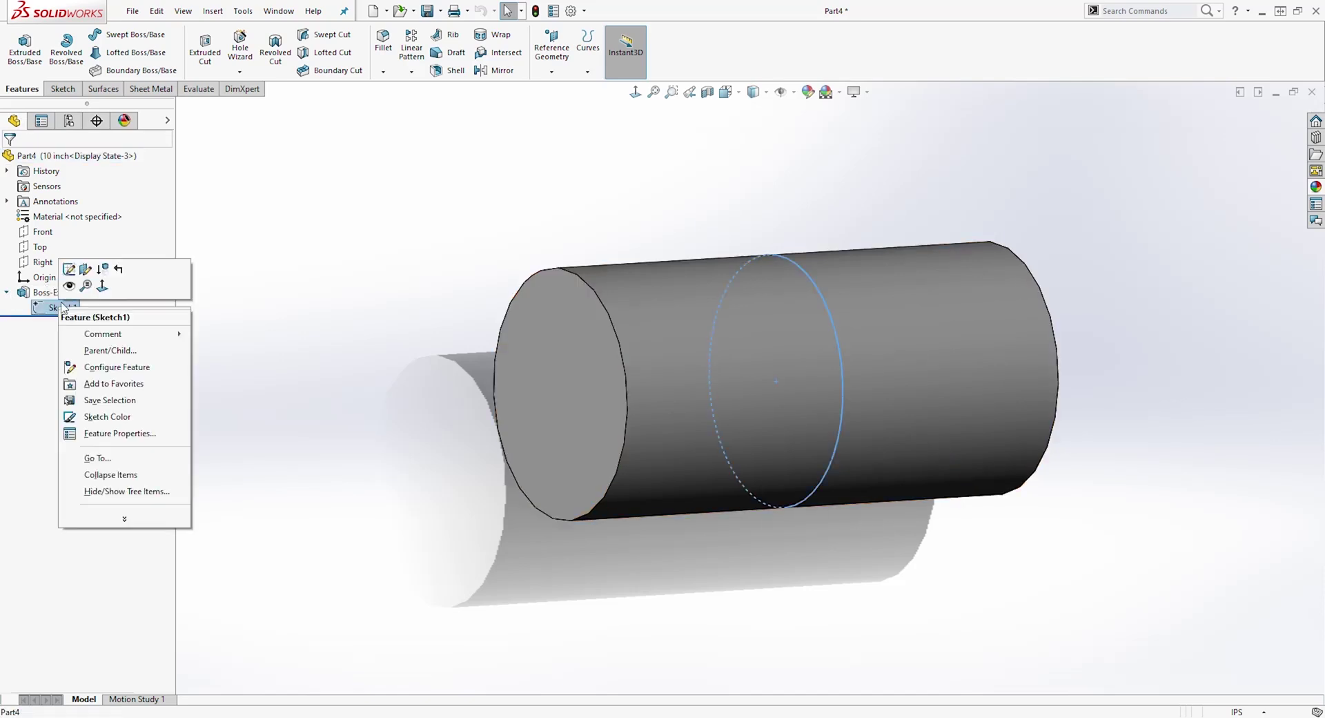
{"action": "left_click", "coordinate": [69, 268]}
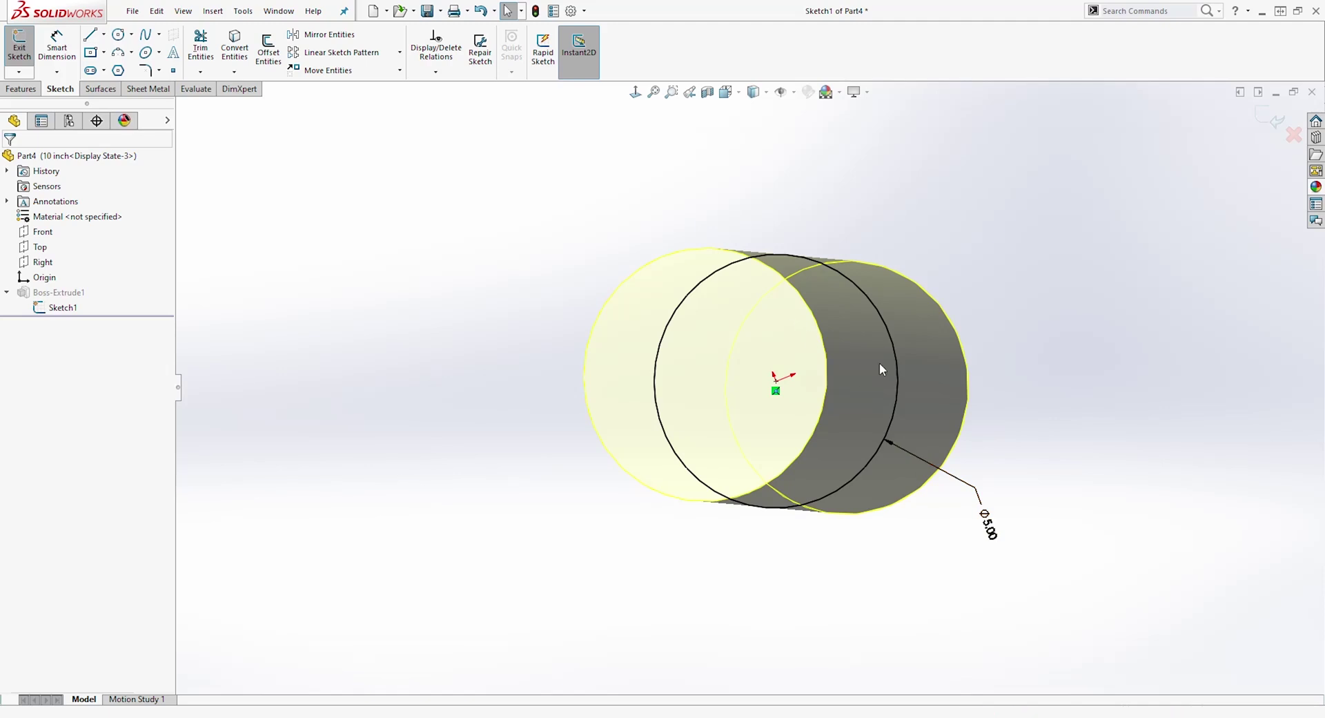
{"action": "middle_click_drag", "start_coordinate": [989, 438], "coordinate": [992, 452]}
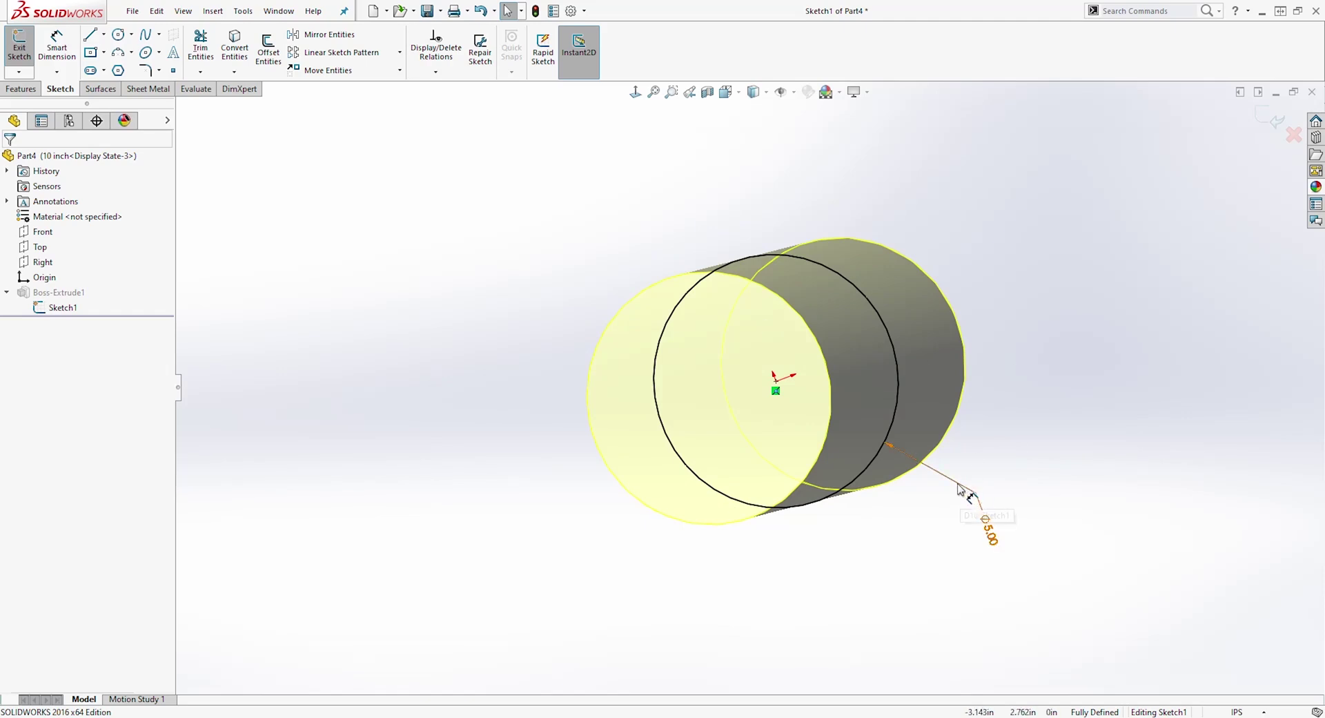
Limit the circle's diameter dimension to this configuration only and set its value to 10 in
{"action": "left_click", "coordinate": [985, 526]}
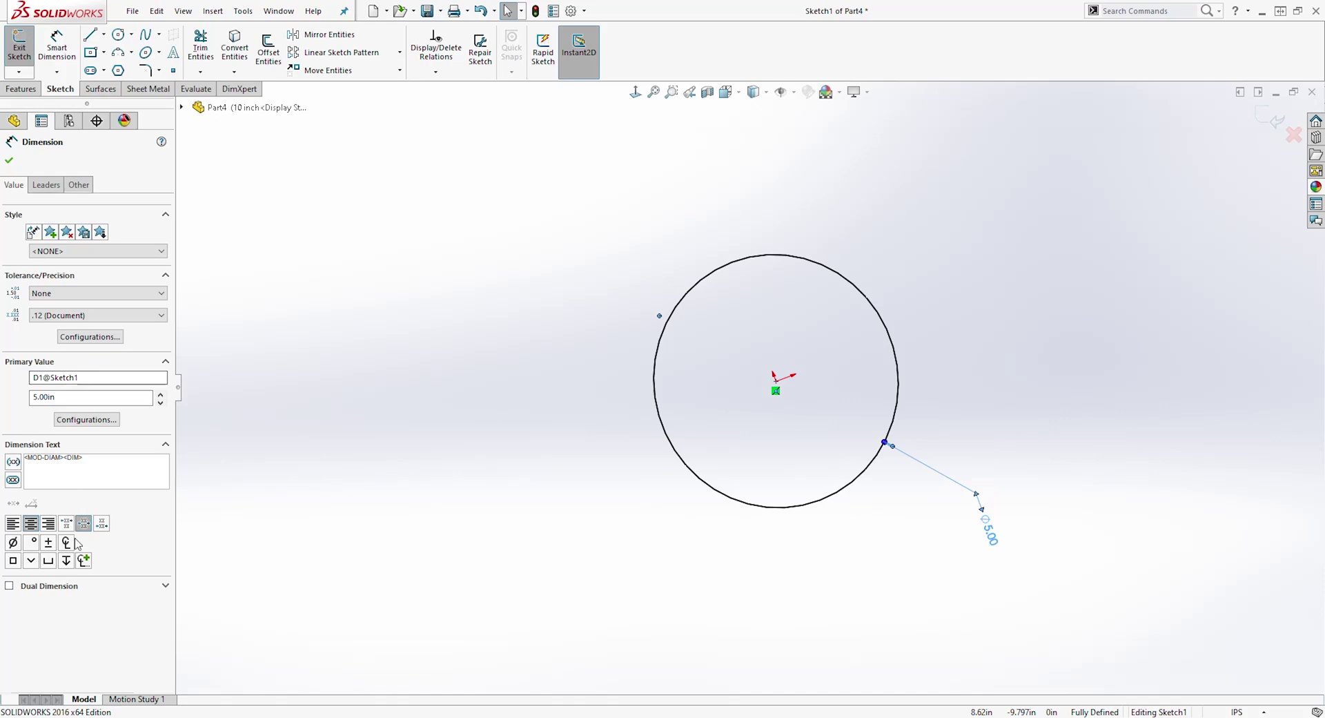
{"action": "left_click", "coordinate": [84, 421]}
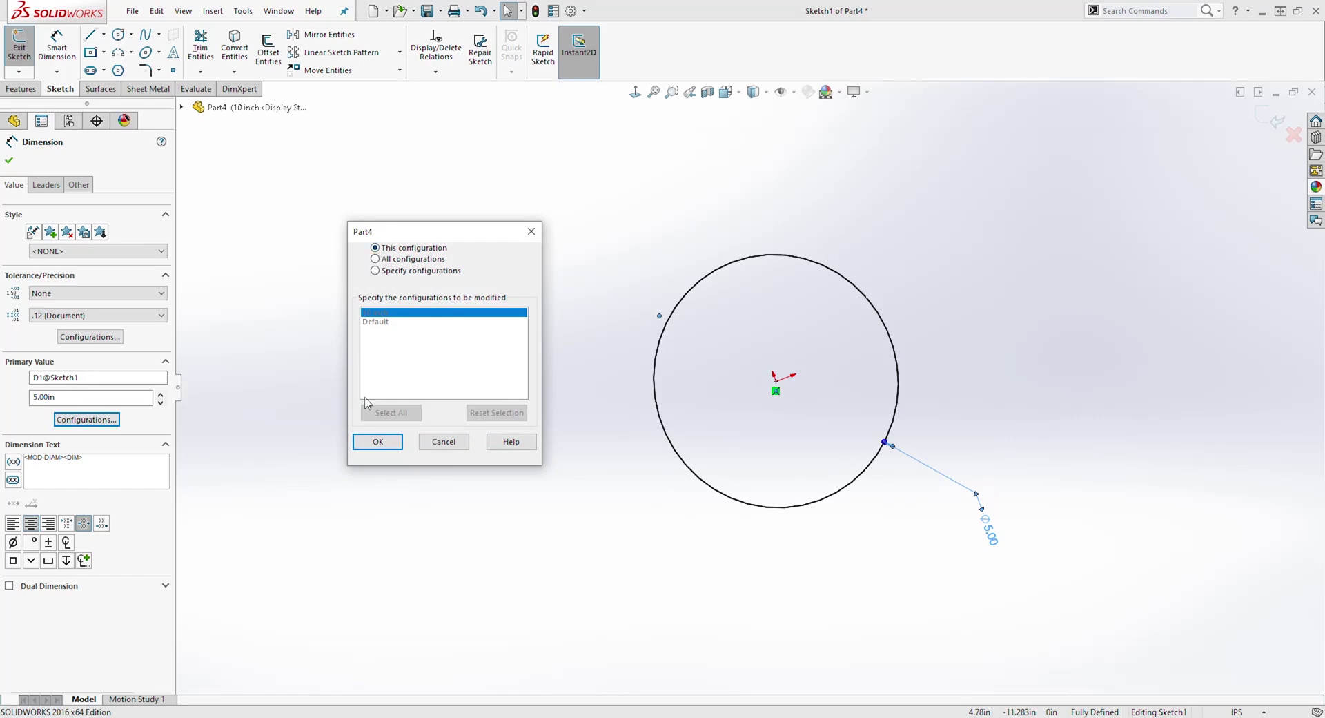
{"action": "left_click", "coordinate": [377, 441]}
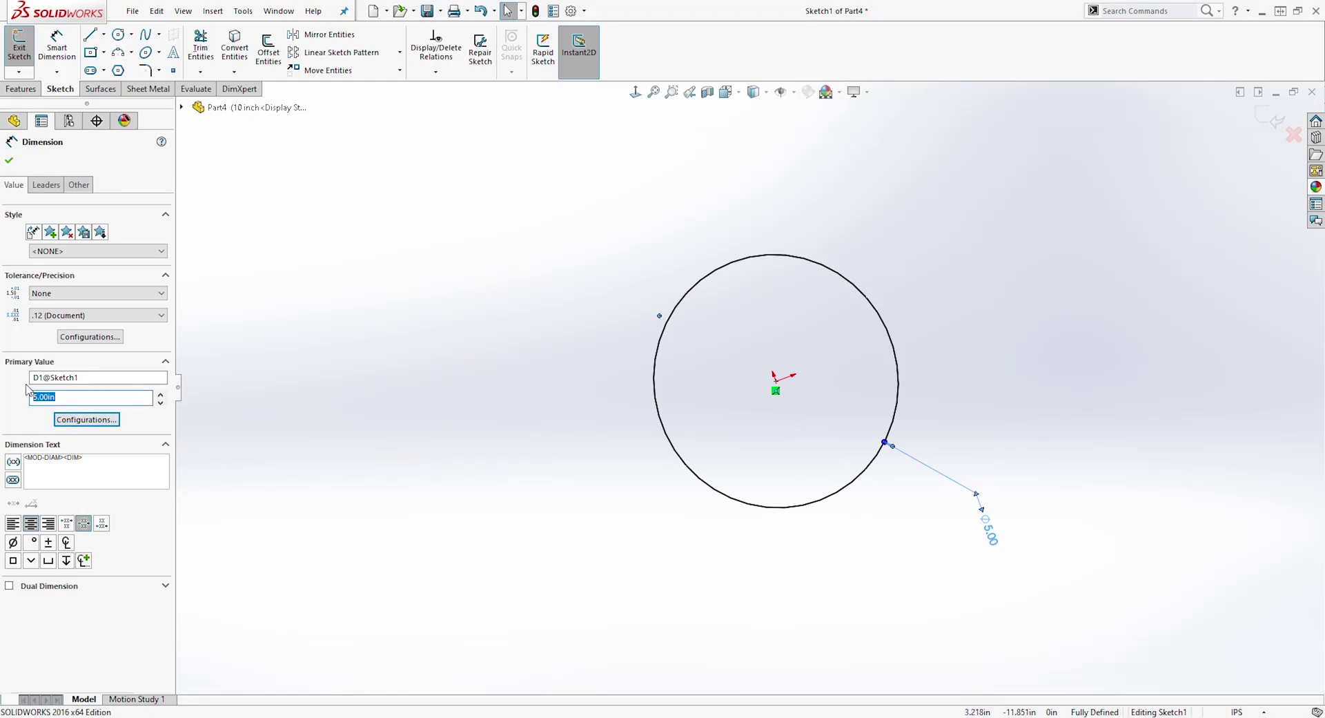
{"action": "type", "text": "10"}
{"action": "key", "text": "Return"}
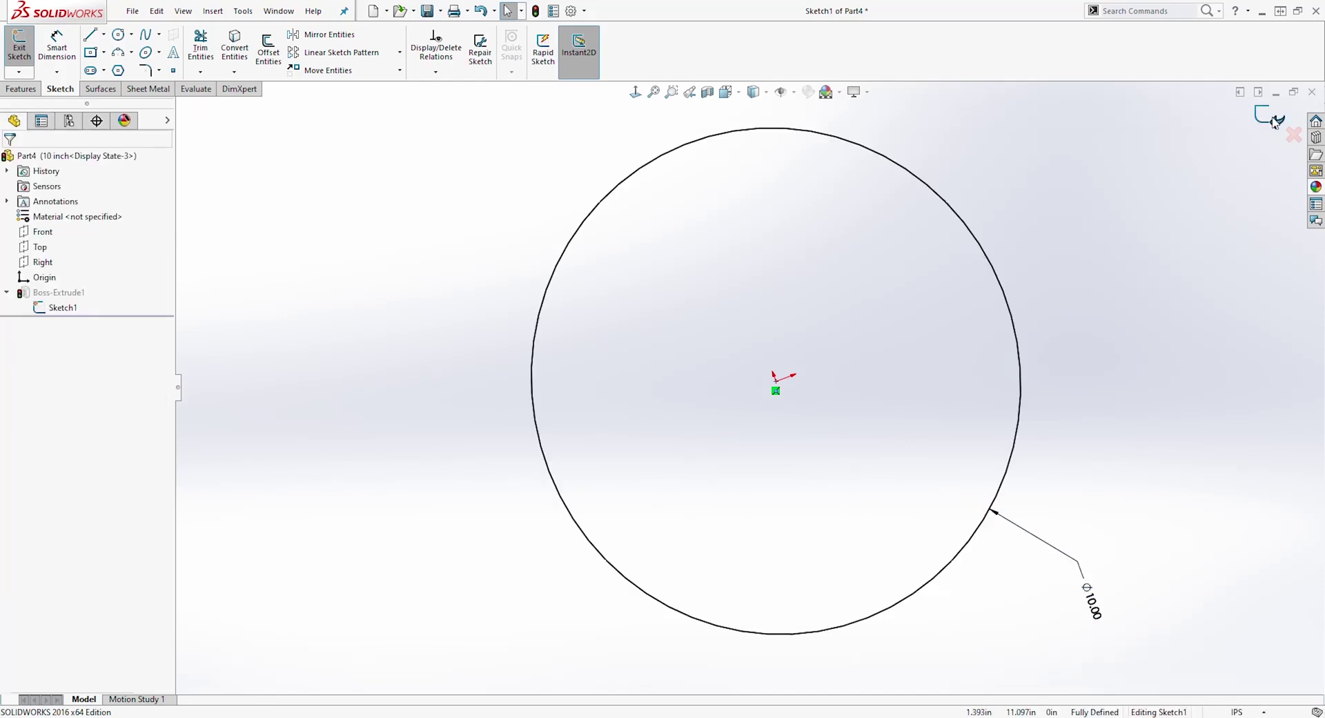
Exit the circle sketch to rebuild the cylinder in the 10 inch configuration
{"action": "left_click", "coordinate": [1275, 121]}
{"action": "mouse_move", "coordinate": [1091, 272]}
{"action": "middle_mouse_down"}
{"action": "mouse_move", "coordinate": [996, 325]}
{"action": "mouse_move", "coordinate": [844, 339]}
{"action": "middle_mouse_up"}
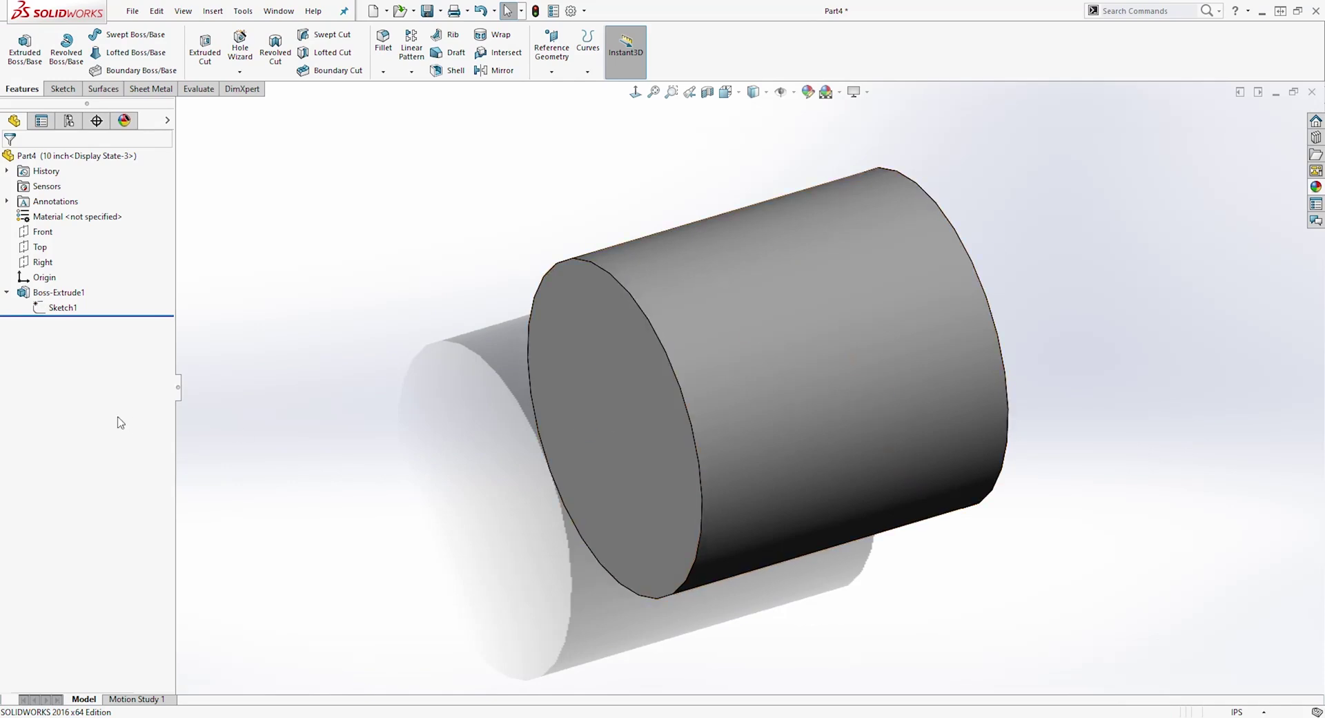
Edit the cylinder's extrusion, limit the change to this configuration only, and set its mid-plane depth to 15 in
{"action": "right_click", "coordinate": [63, 293]}
{"action": "left_click", "coordinate": [298, 390]}
{"action": "right_click", "coordinate": [74, 295]}
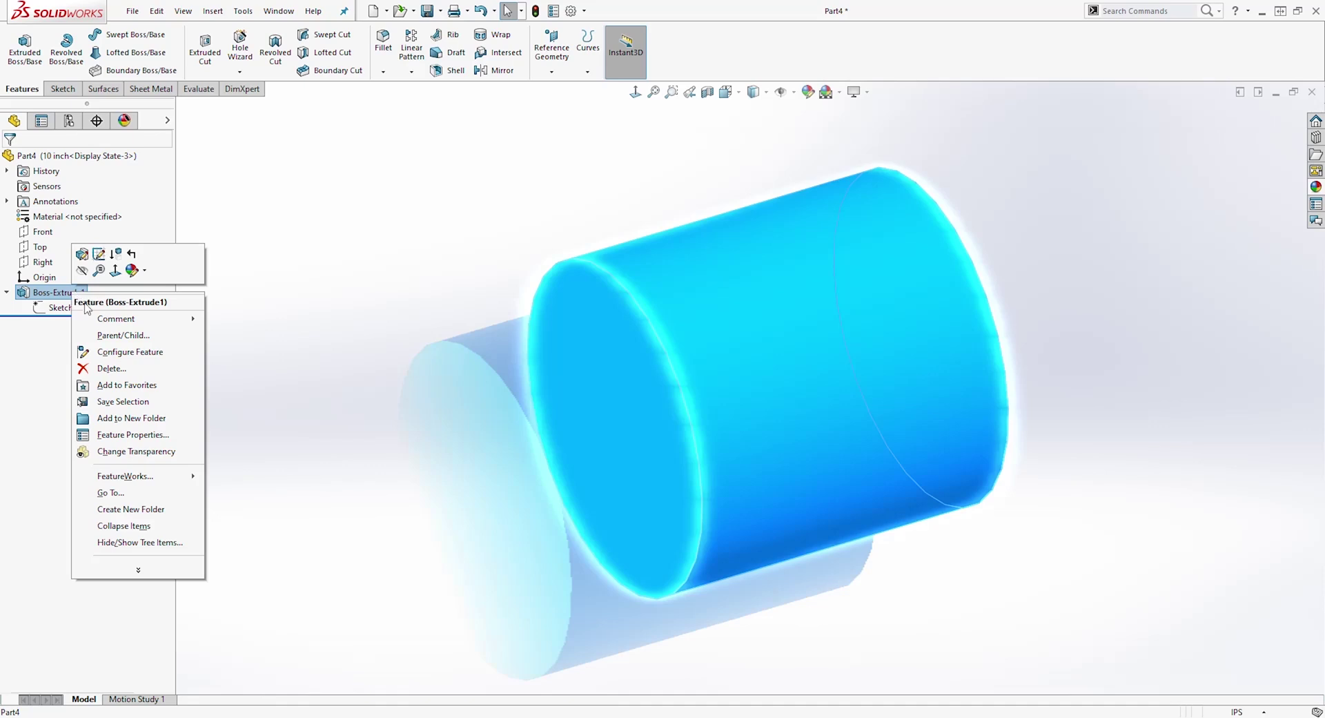
{"action": "left_click", "coordinate": [98, 253]}
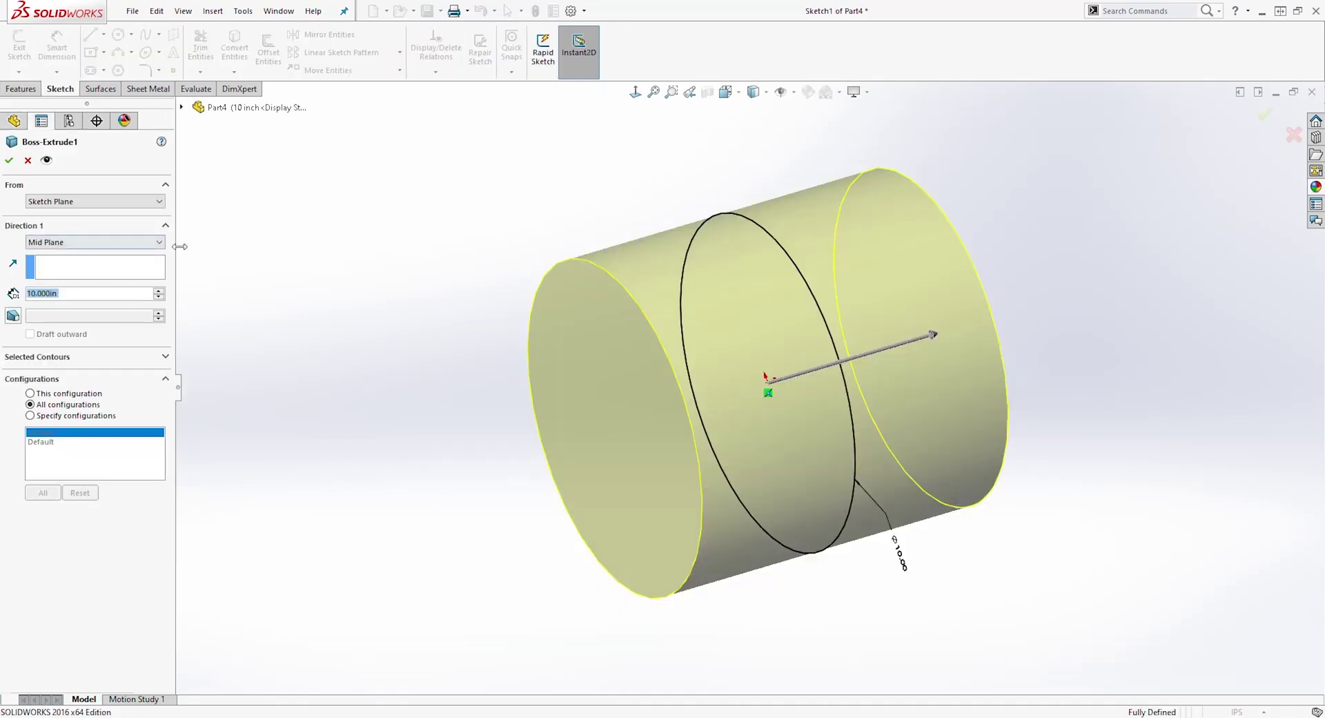
{"action": "left_click", "coordinate": [32, 394]}
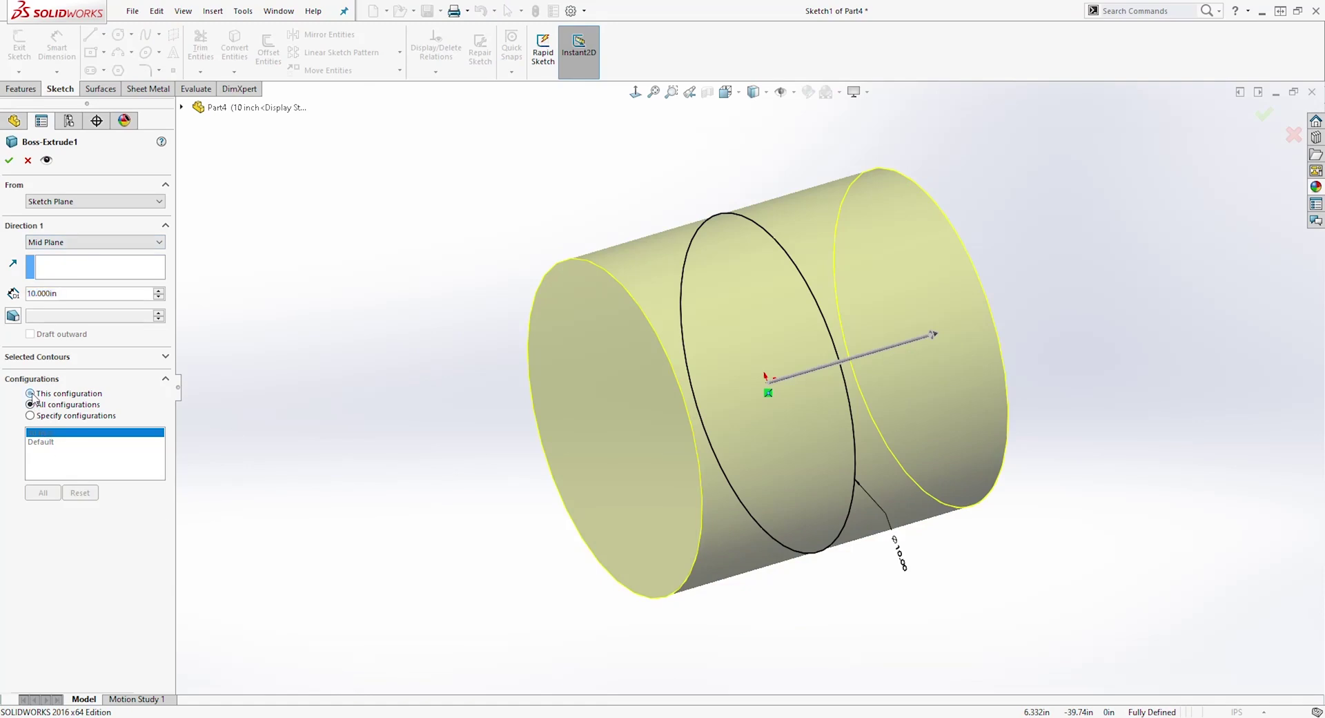
{"action": "left_click", "coordinate": [76, 293]}
{"action": "type", "text": "15"}
{"action": "key", "text": "Return"}
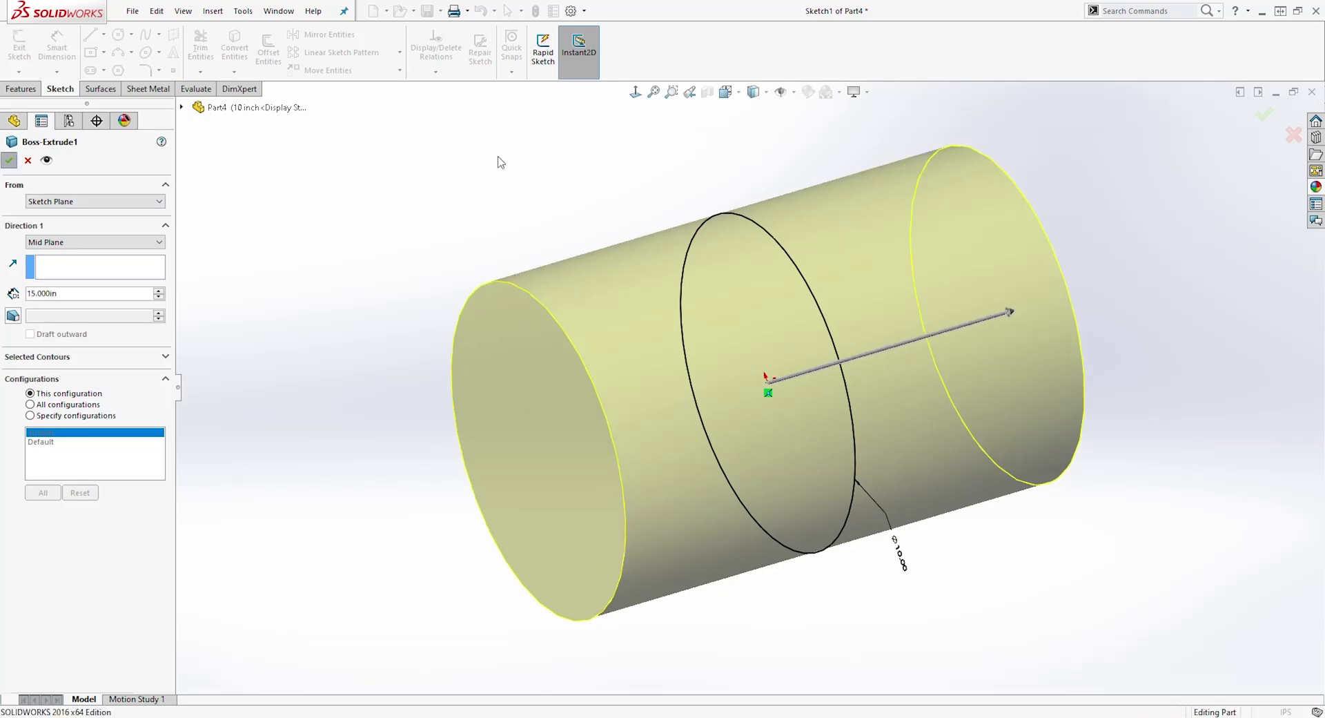
{"action": "key", "text": "Return"}
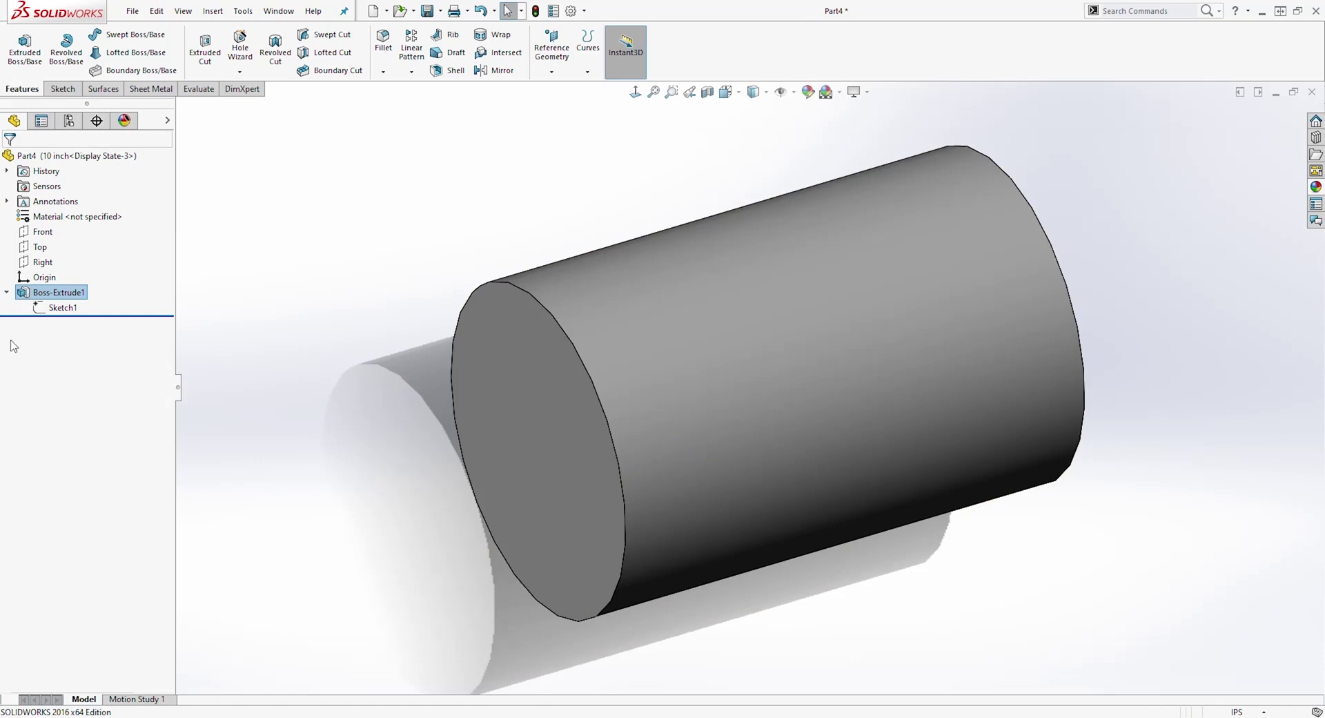
Compare the two cylinder versions by activating the Default configuration and returning to 10 inch
{"action": "left_click", "coordinate": [8, 293]}
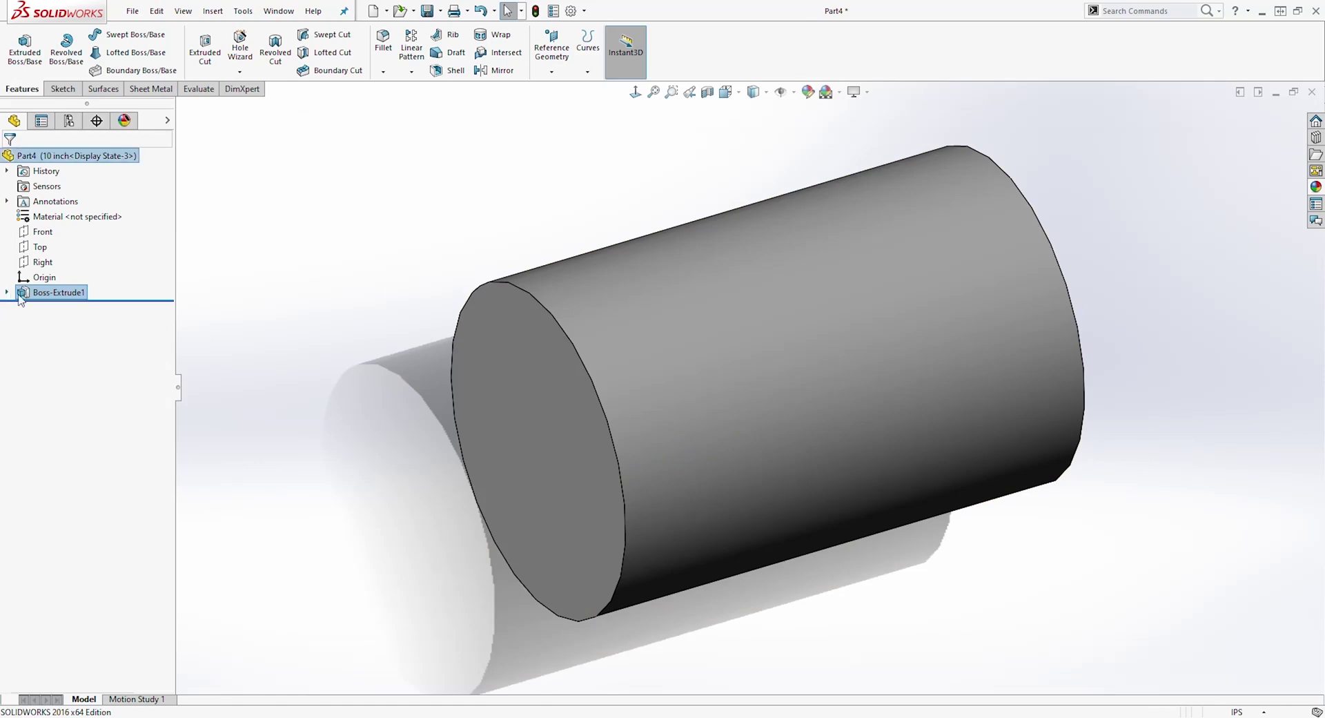
{"action": "left_click", "coordinate": [69, 122]}
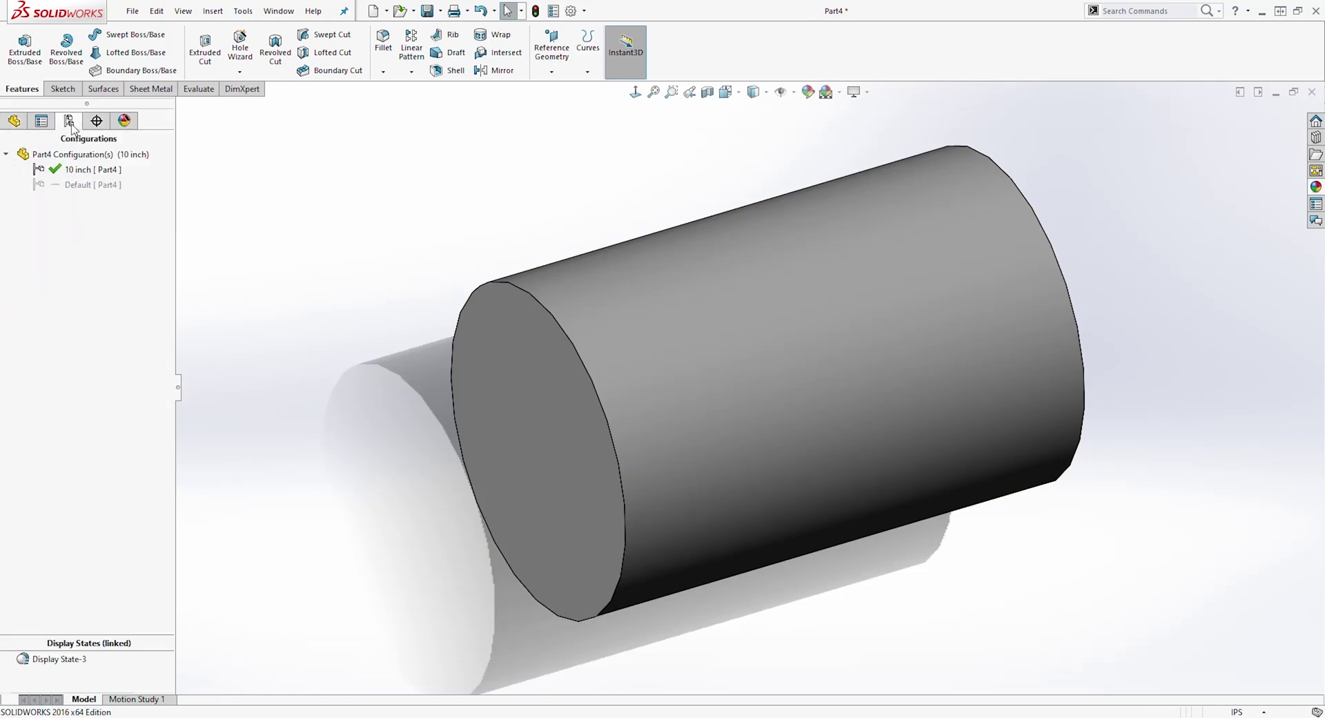
{"action": "double_click", "coordinate": [40, 187]}
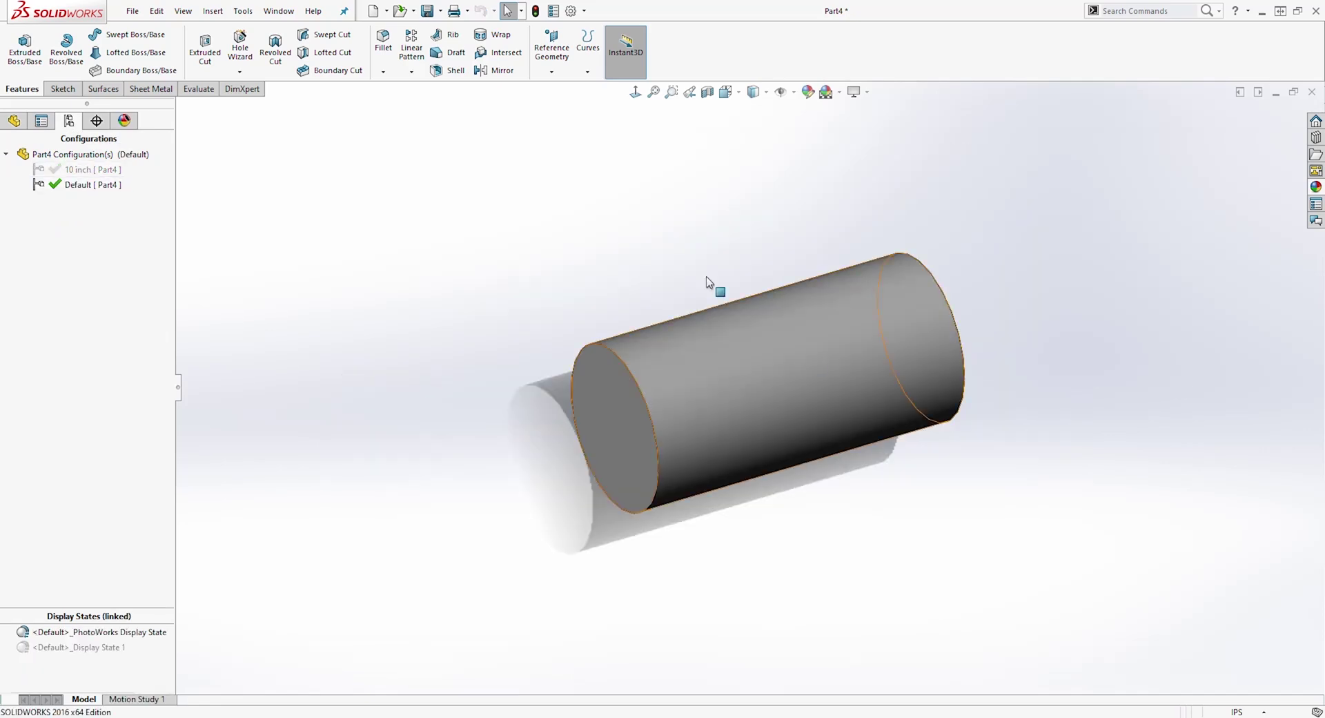
{"action": "double_click", "coordinate": [38, 171]}
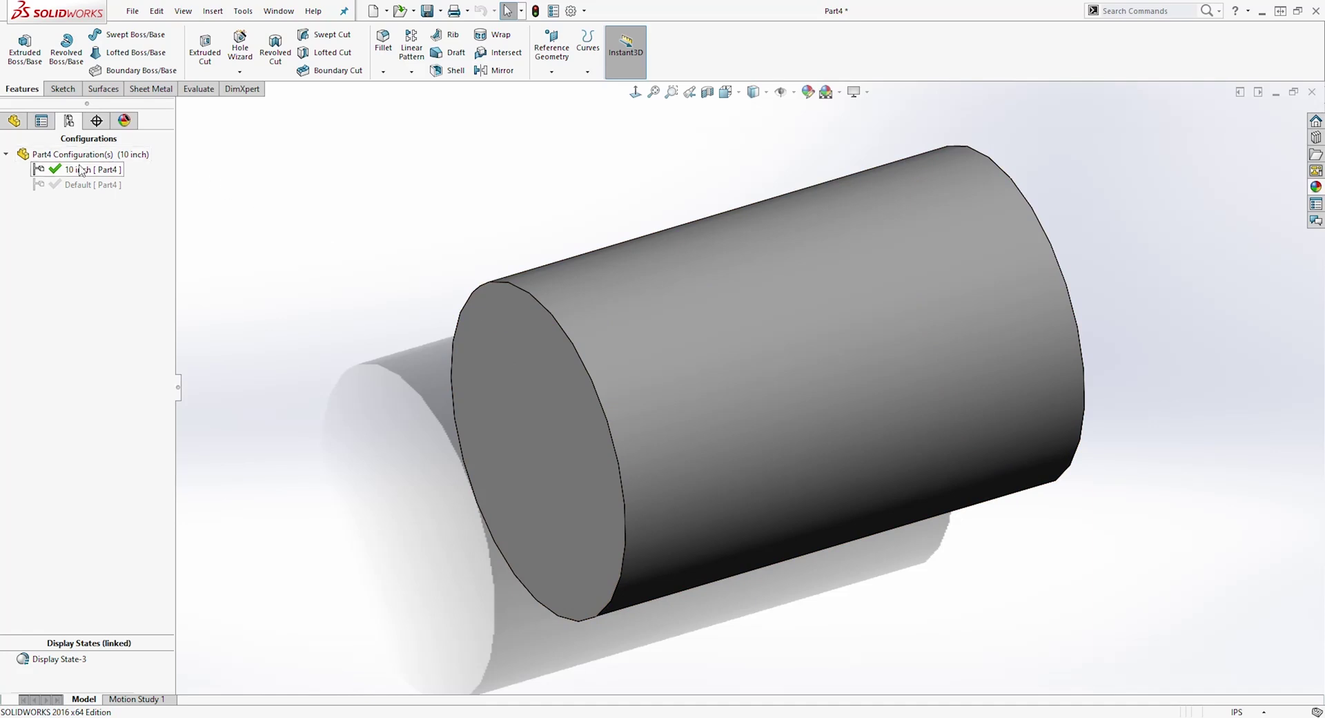
Review the extrusion's depth and suppression settings for each configuration with Configure Feature, and close the table
{"action": "left_click", "coordinate": [15, 122]}
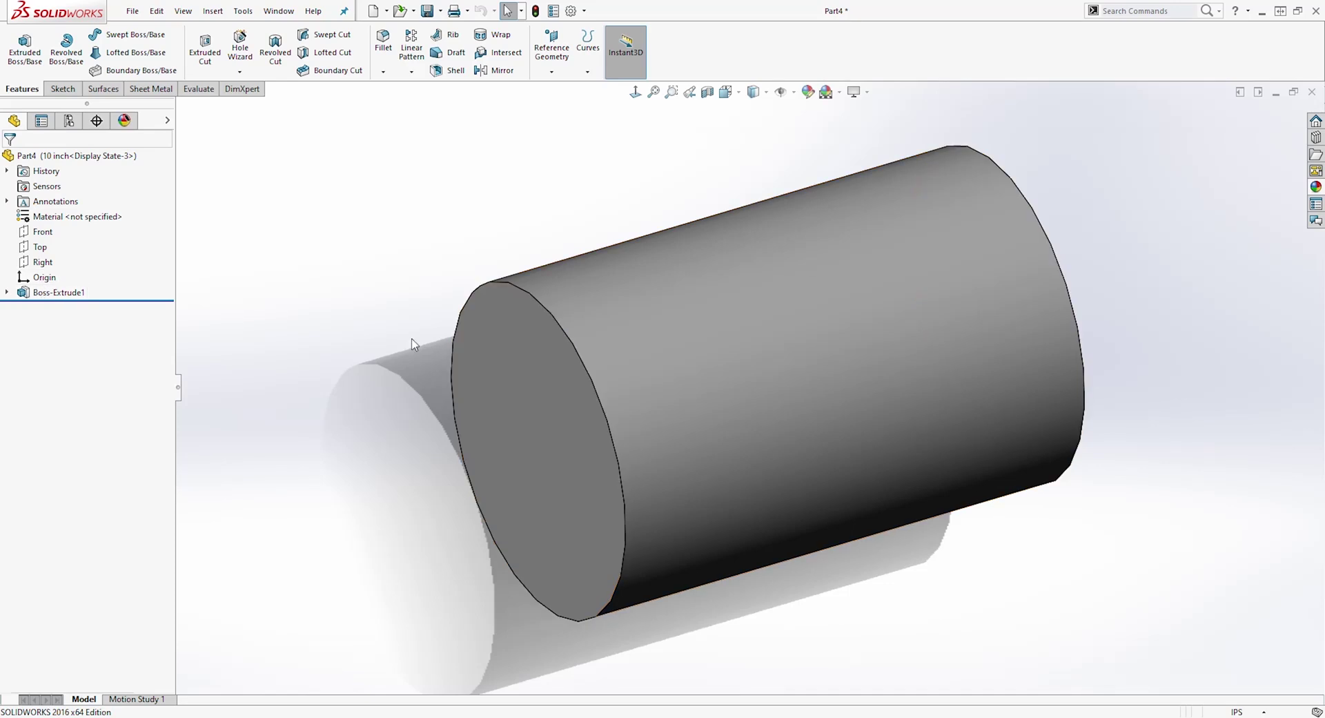
{"action": "right_click", "coordinate": [74, 295]}
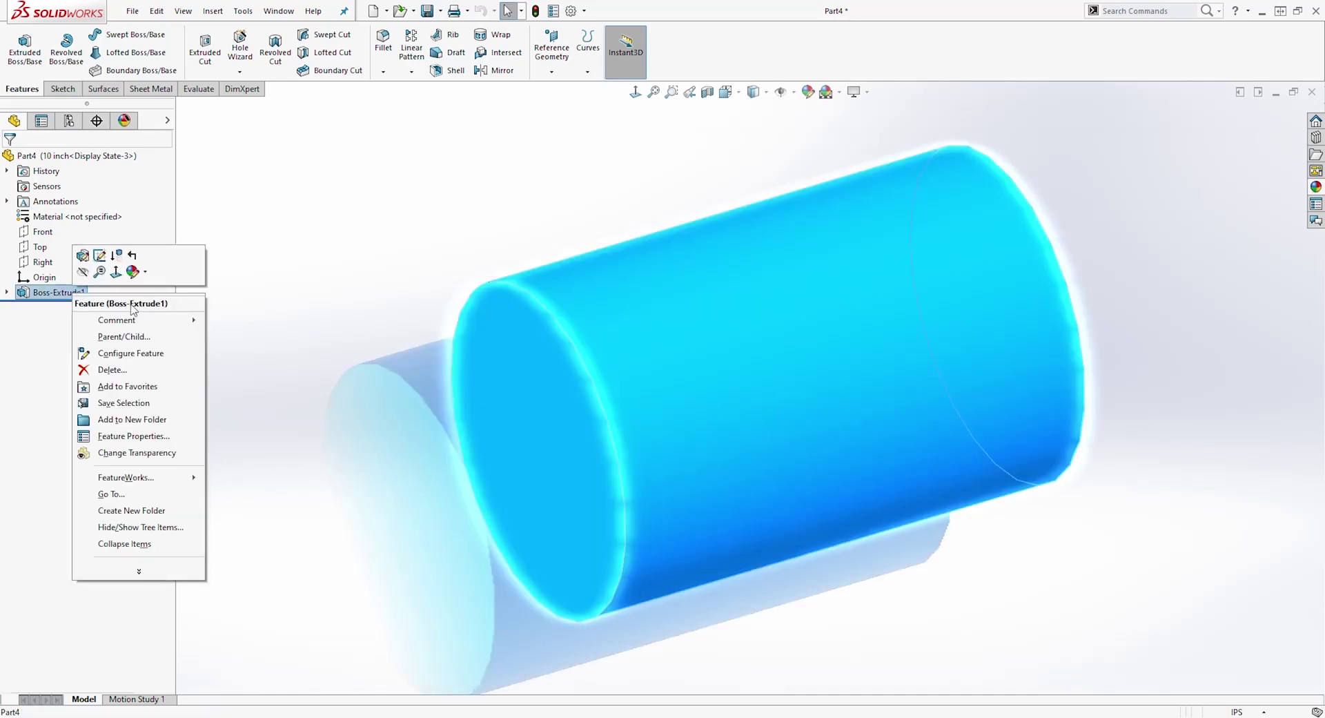
{"action": "left_click", "coordinate": [141, 353]}
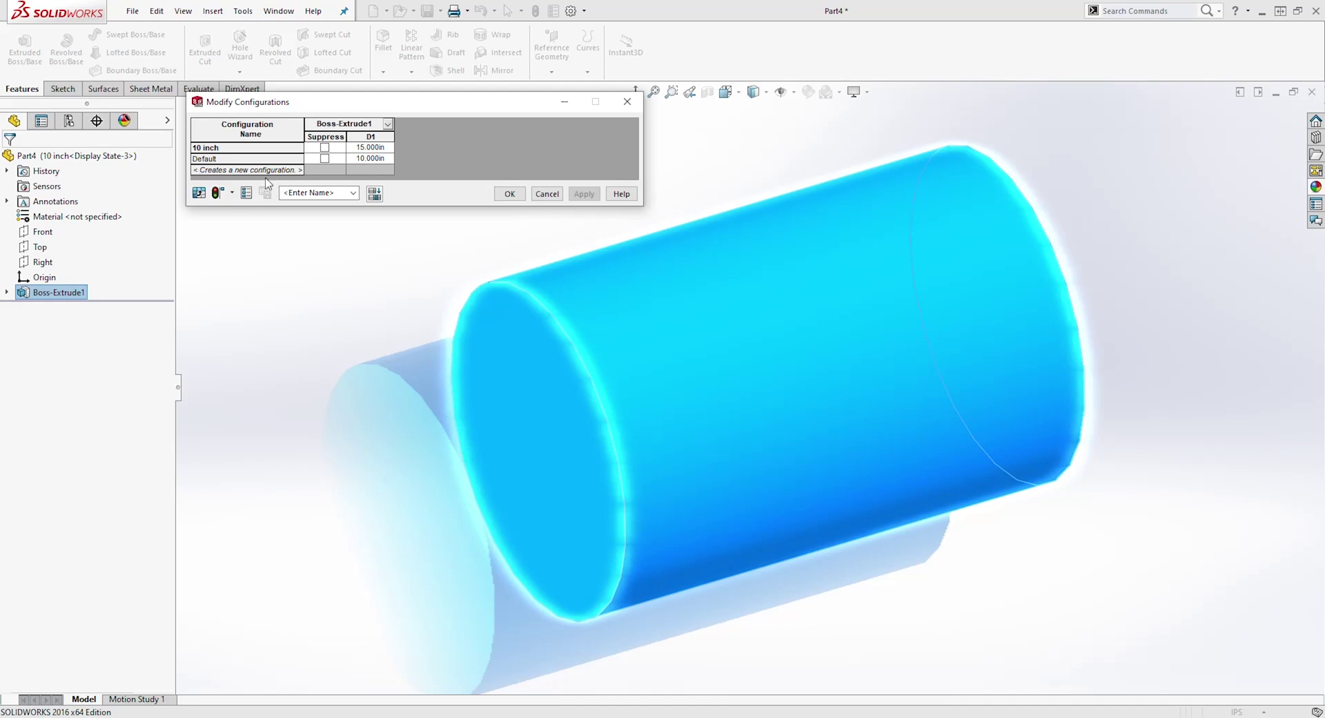
{"action": "left_click", "coordinate": [509, 194]}
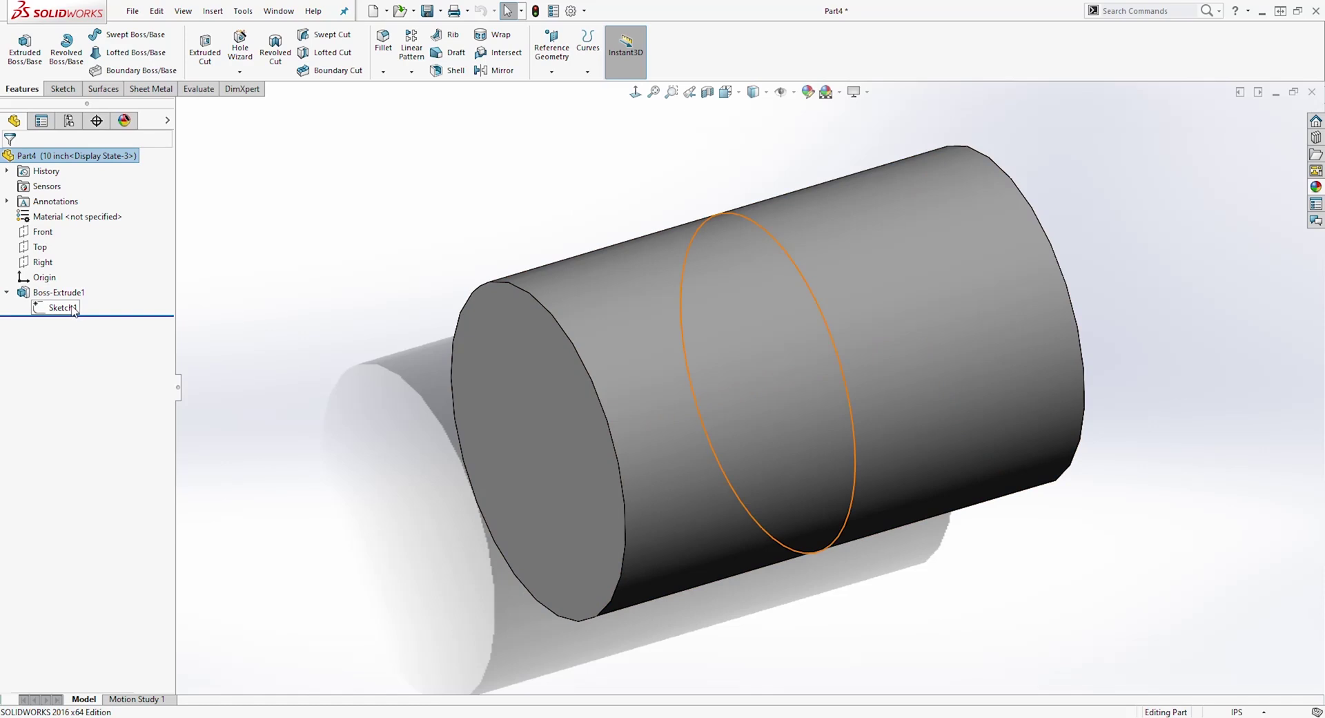
Review the circle sketch's diameter in each configuration with Configure Feature, and close the table
{"action": "right_click", "coordinate": [70, 310]}
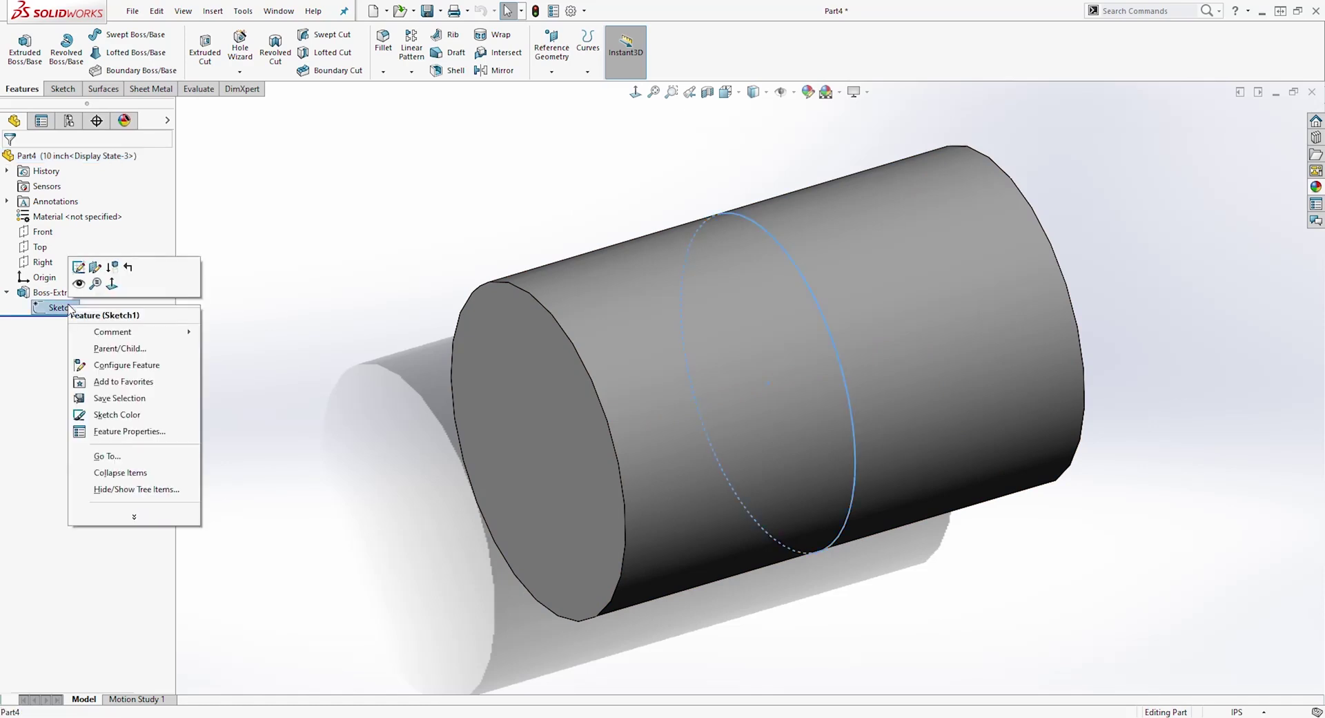
{"action": "left_click", "coordinate": [126, 367]}
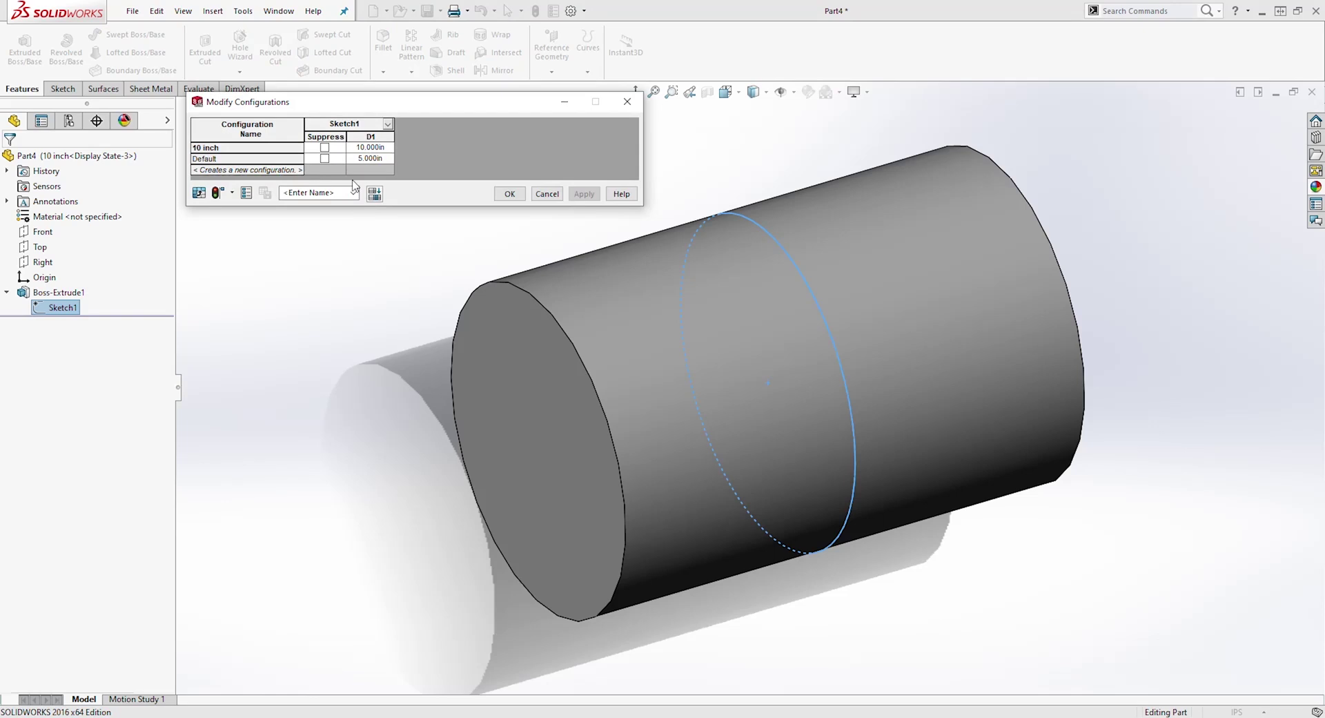
{"action": "left_click", "coordinate": [509, 195]}
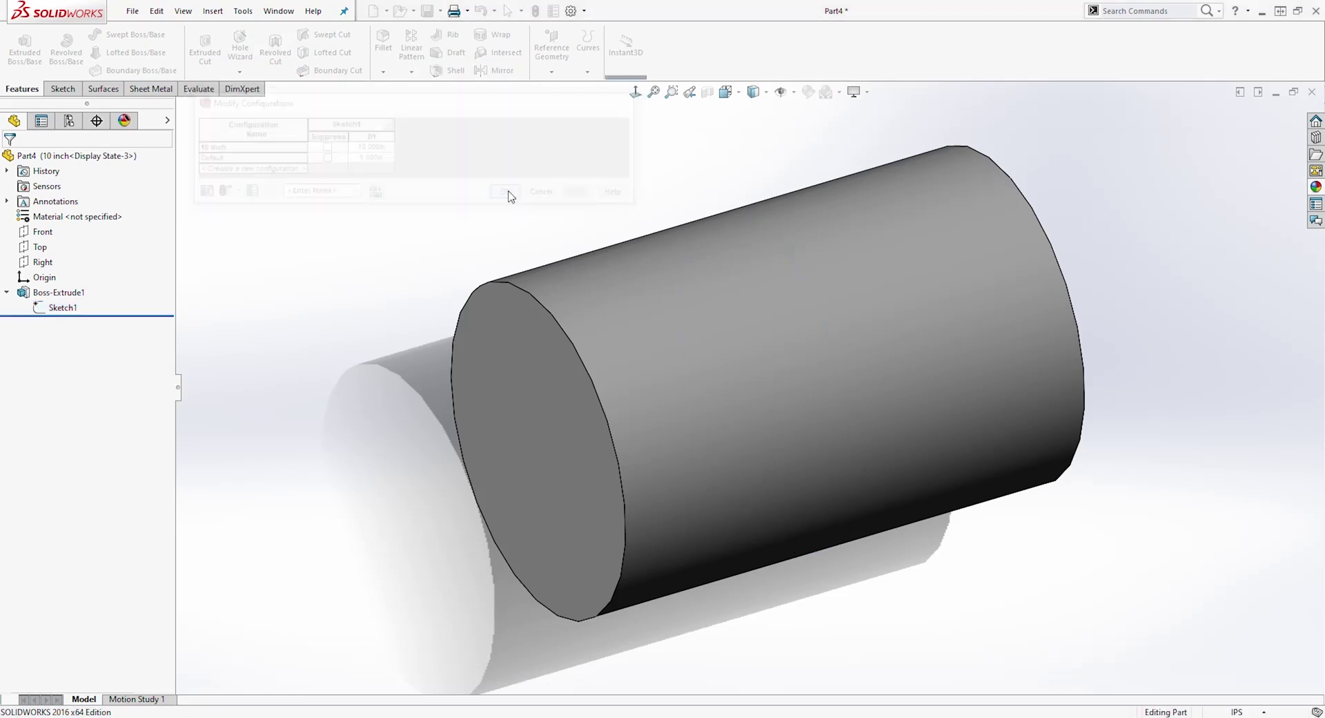